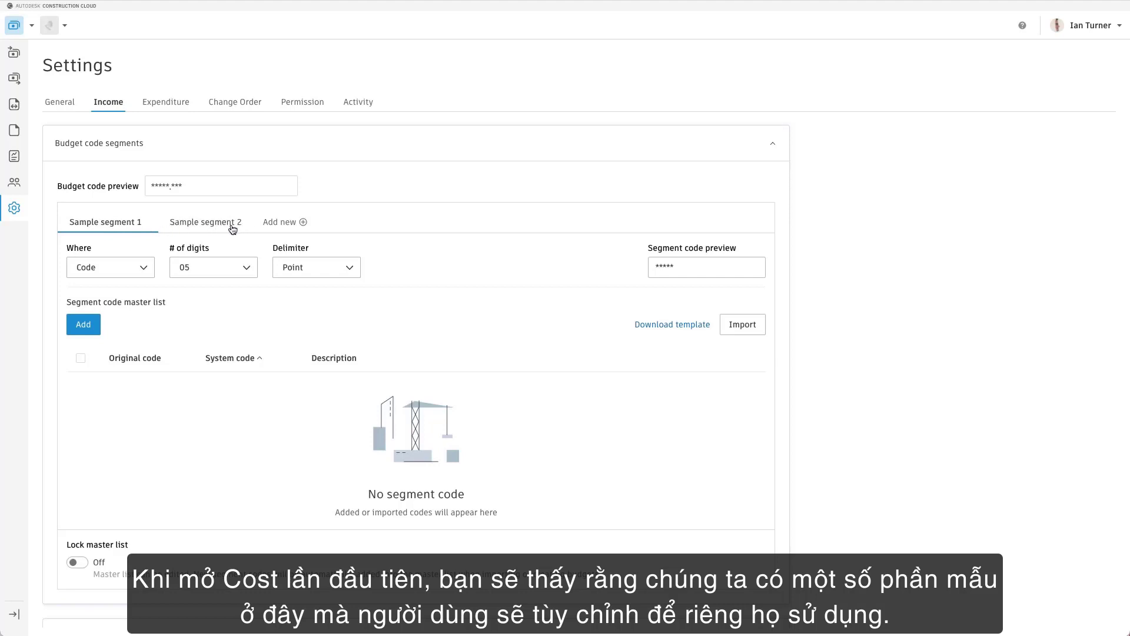
# Examine the placement, digit-count and delimiter options available for Sample segment 1 of the budget code.
pyautogui.click(143, 269)
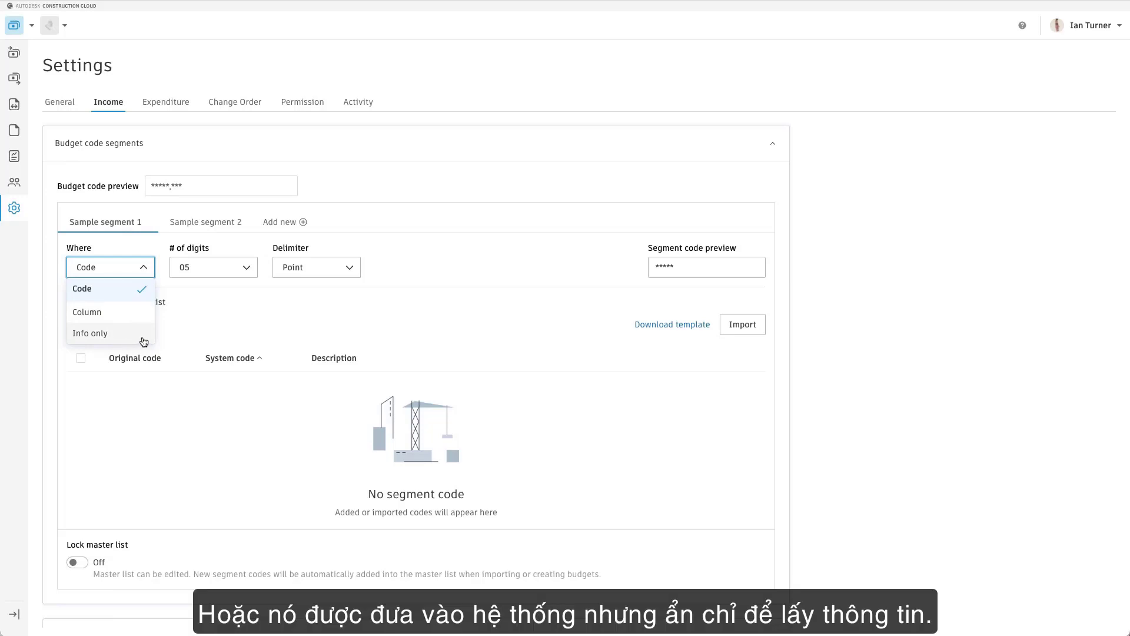
pyautogui.click(193, 285)
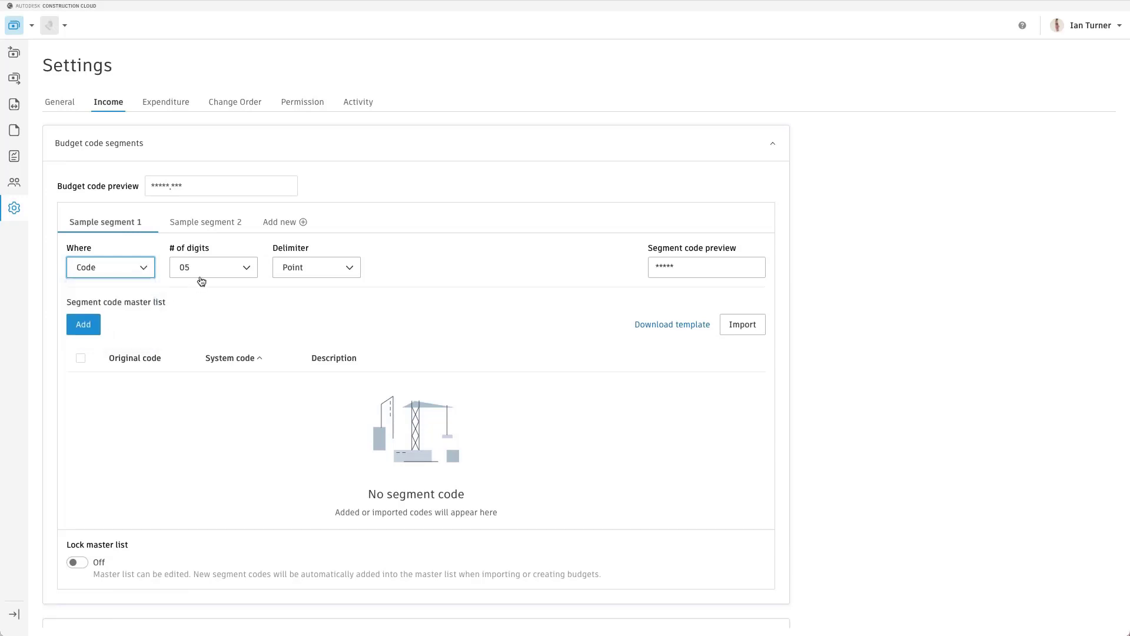
pyautogui.click(248, 269)
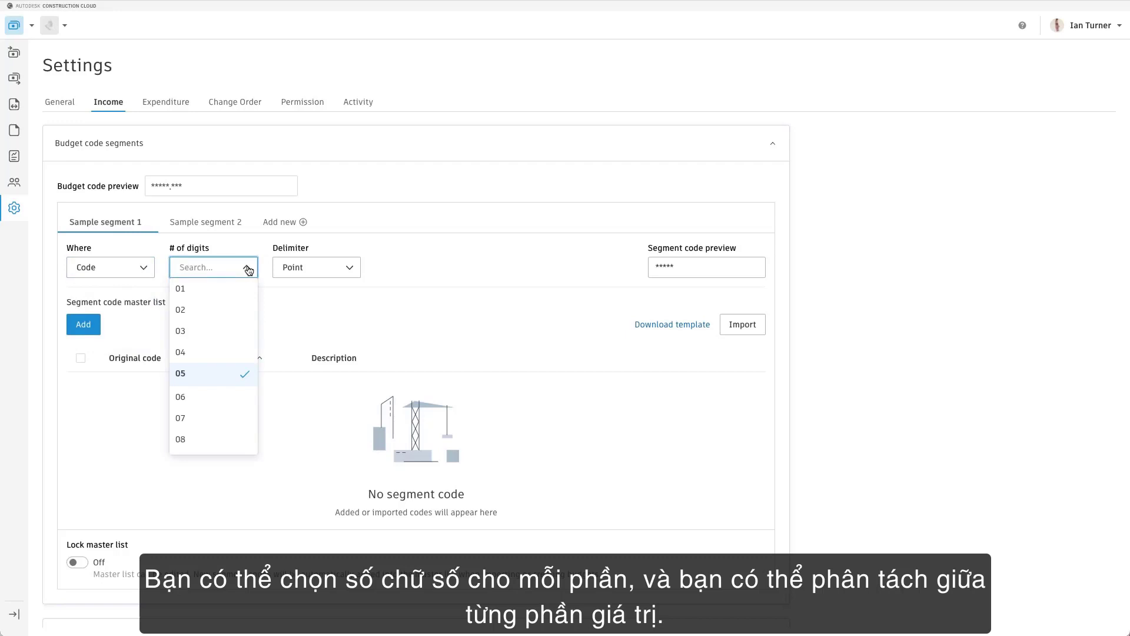
pyautogui.click(264, 252)
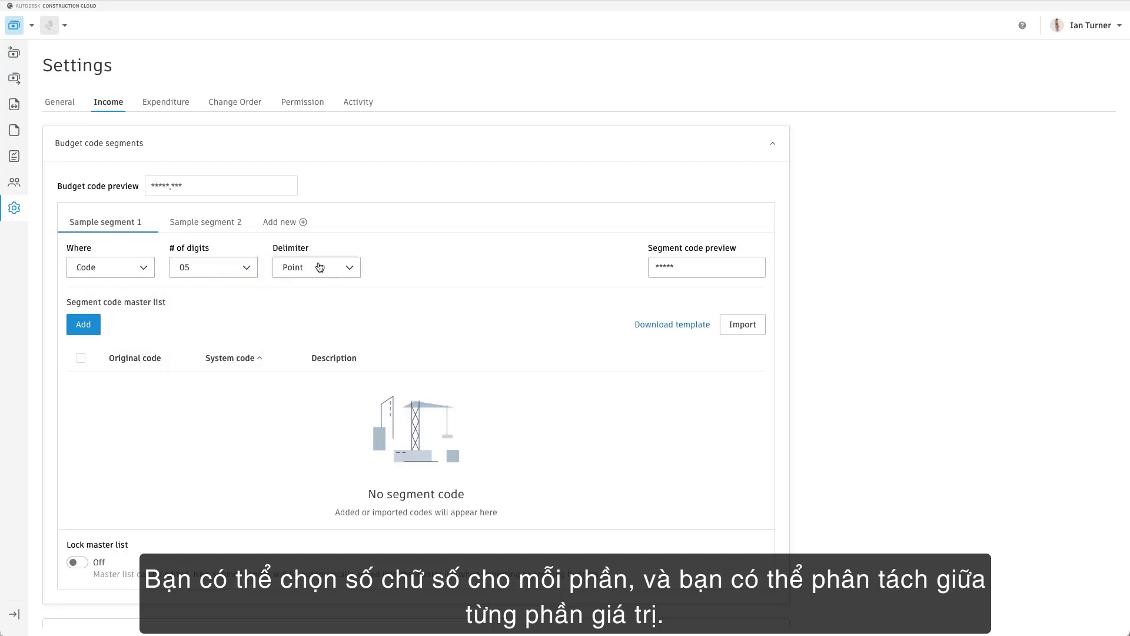
pyautogui.click(351, 268)
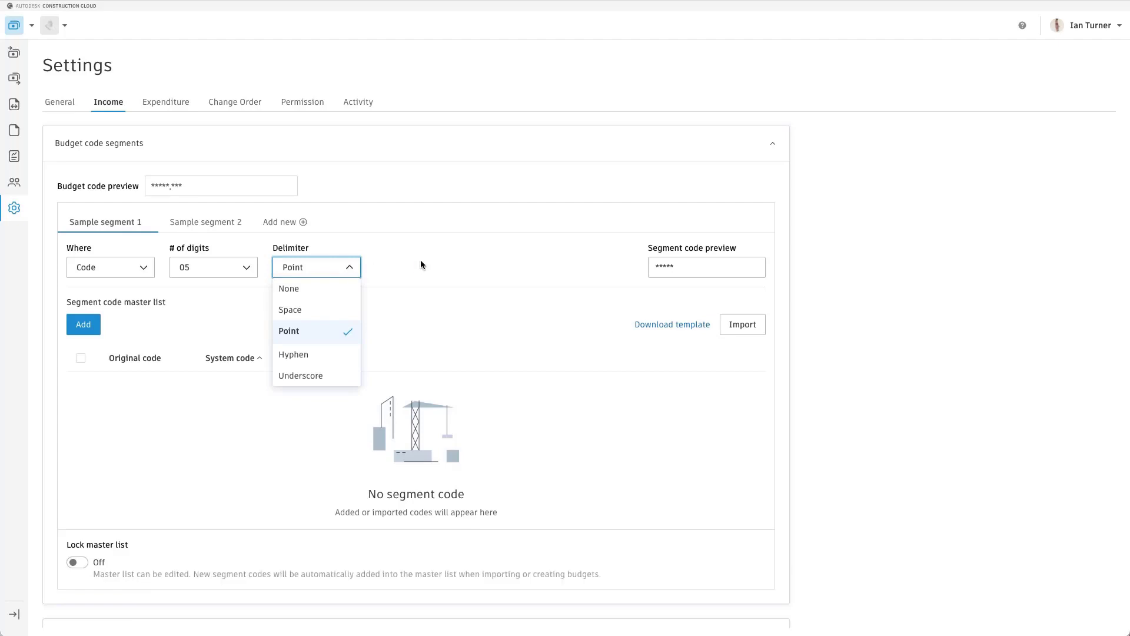
pyautogui.click(421, 262)
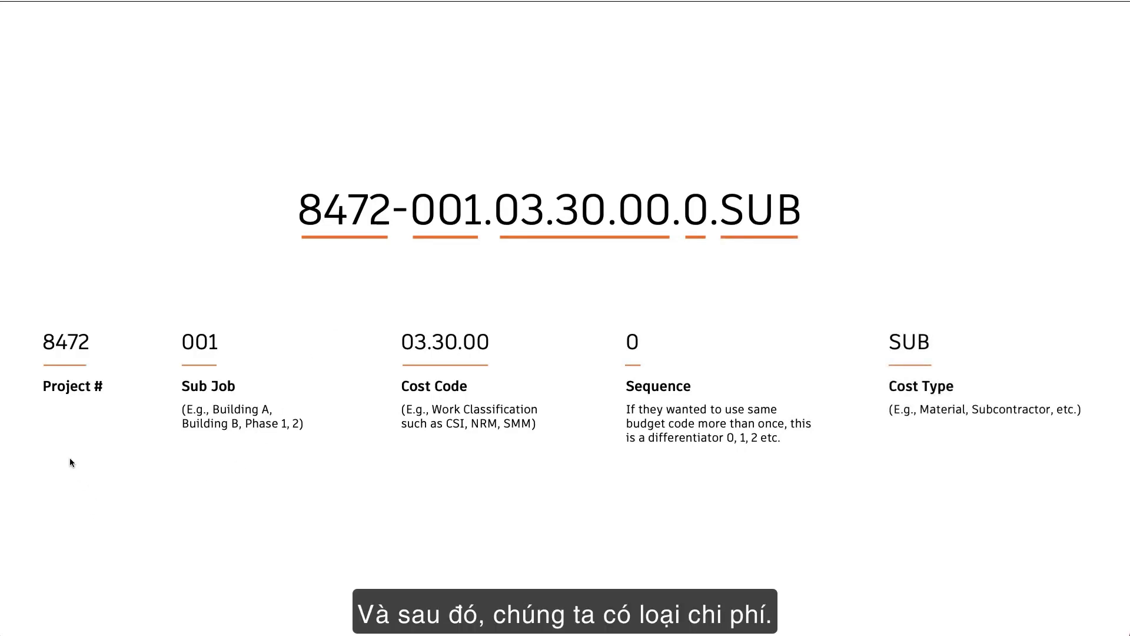
pyautogui.click(450, 470)
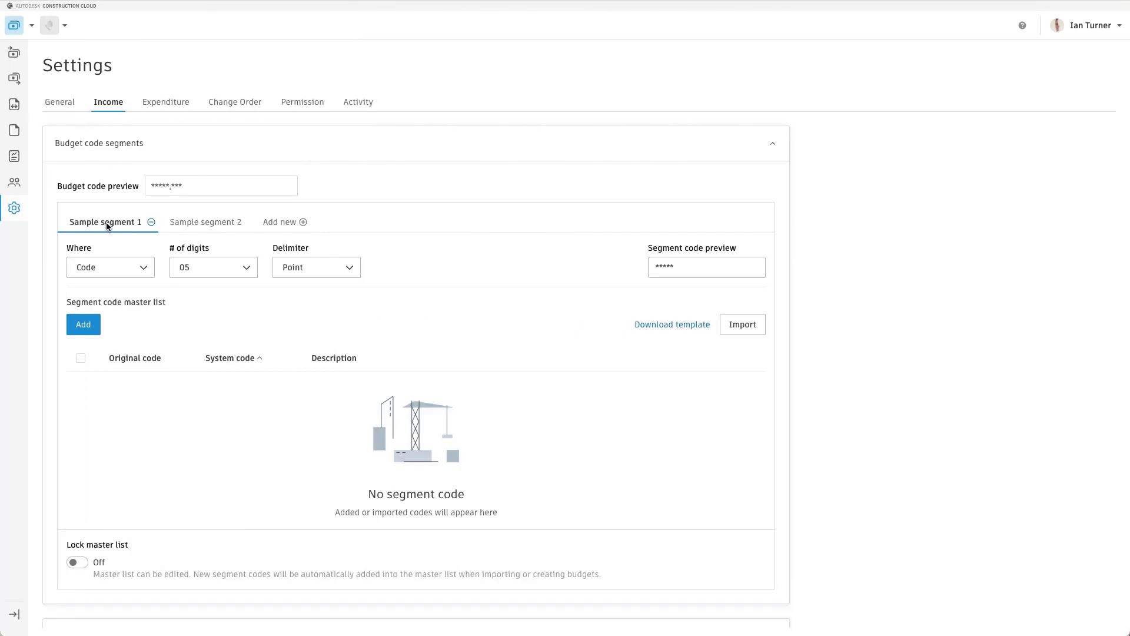
# Rename Sample segment 1 as Cost Code and set its number of digits to 07.
pyautogui.click(108, 226)
pyautogui.moveTo(142, 222); pyautogui.dragTo(69, 220)
pyautogui.write('C')
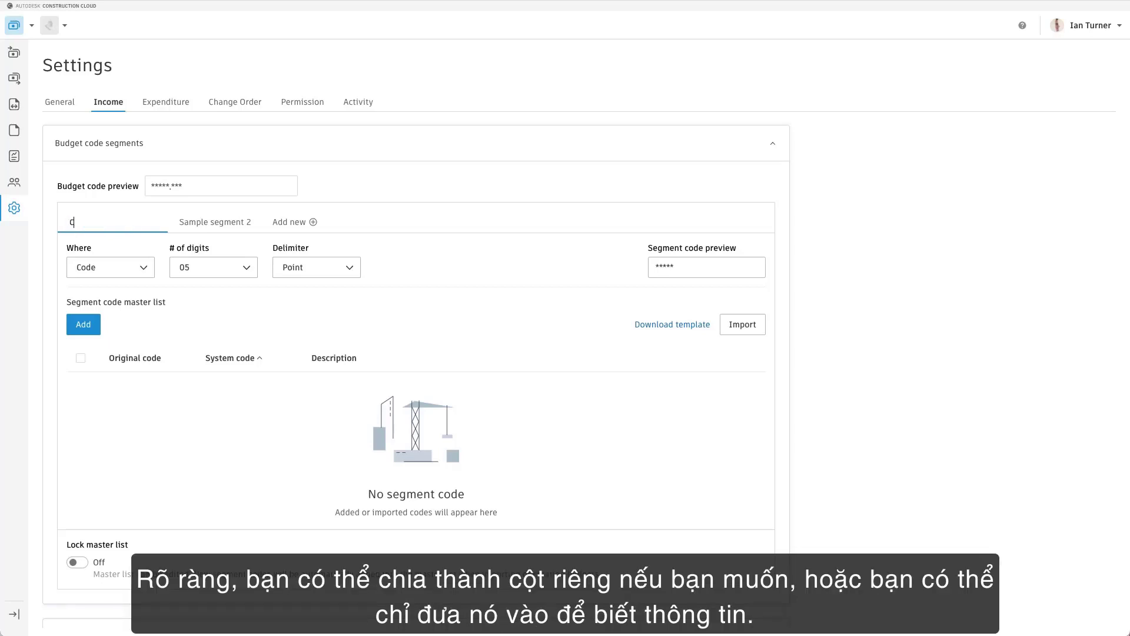
pyautogui.write('ost Code')
pyautogui.press('Return')
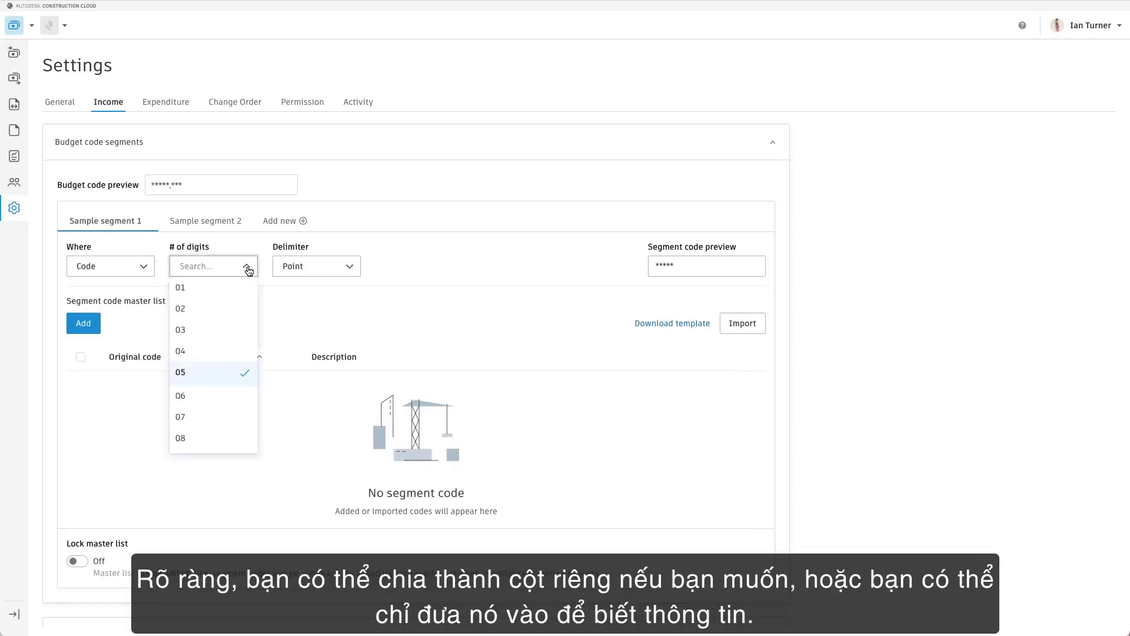
pyautogui.click(247, 268)
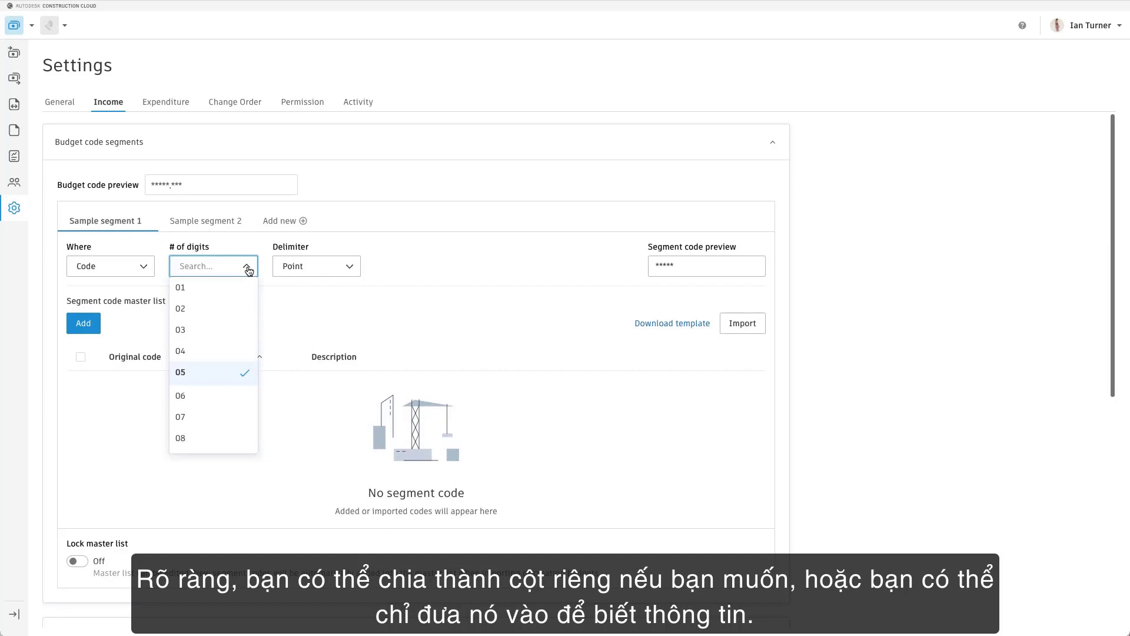
pyautogui.click(216, 413)
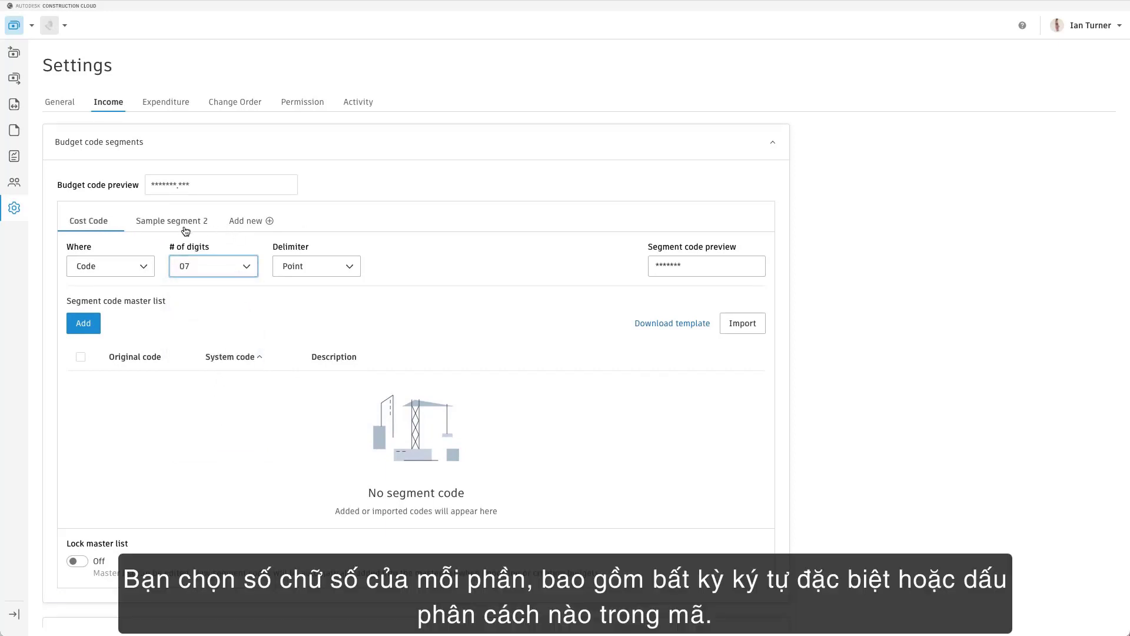
# Rename Sample segment 2 of the budget code as Cost Type.
pyautogui.click(174, 222)
pyautogui.click(174, 224)
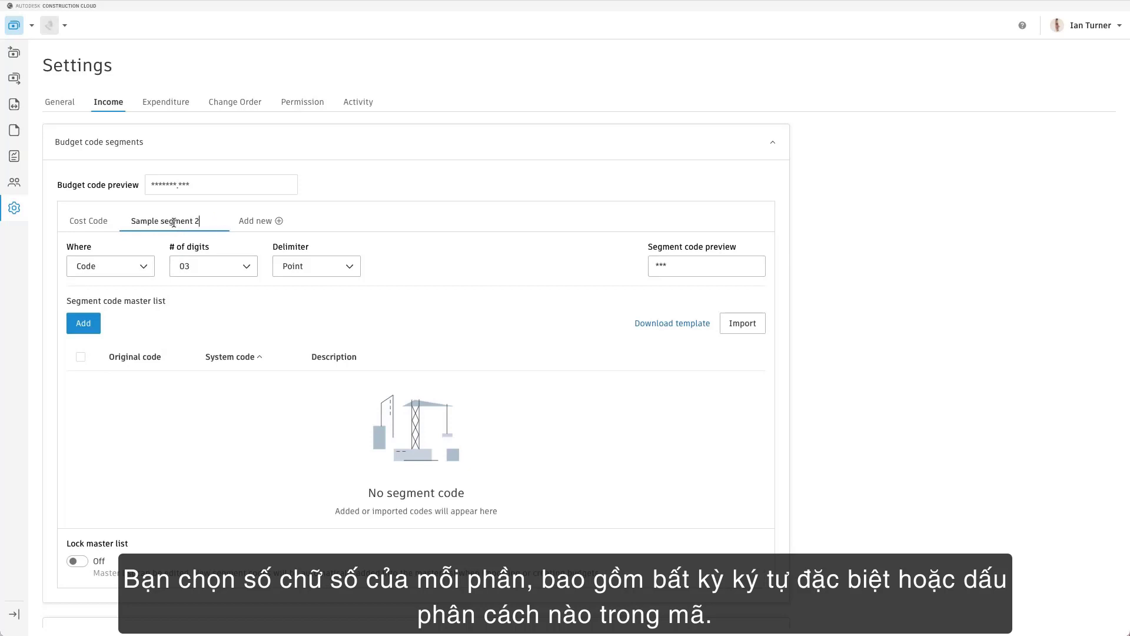
pyautogui.moveTo(202, 222); pyautogui.dragTo(127, 221)
pyautogui.write('Cost')
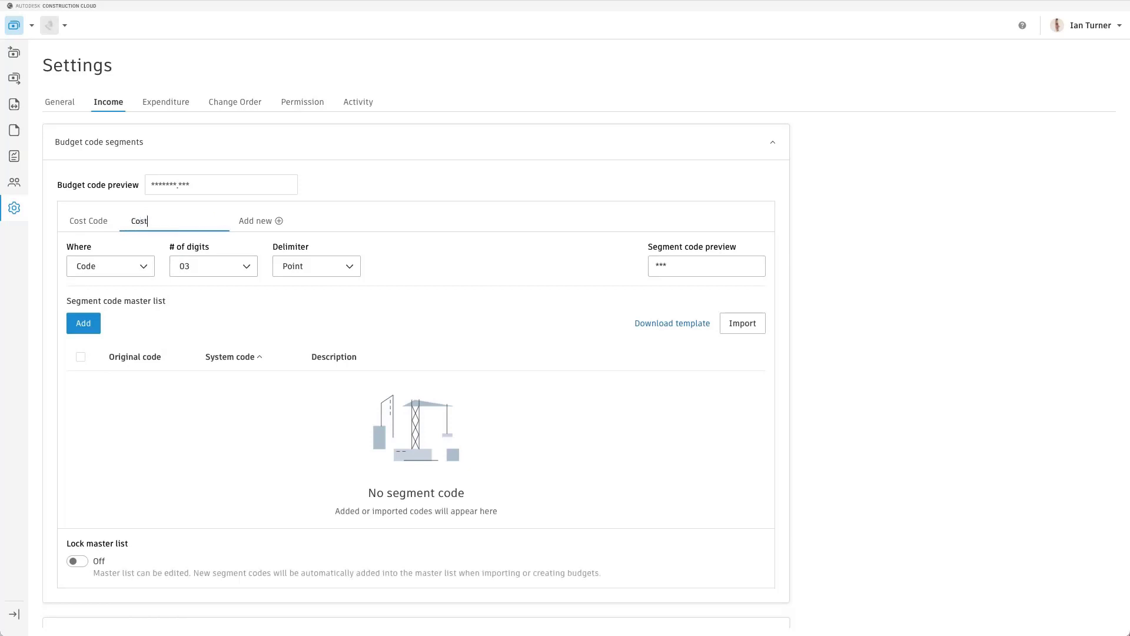
pyautogui.write(' Type')
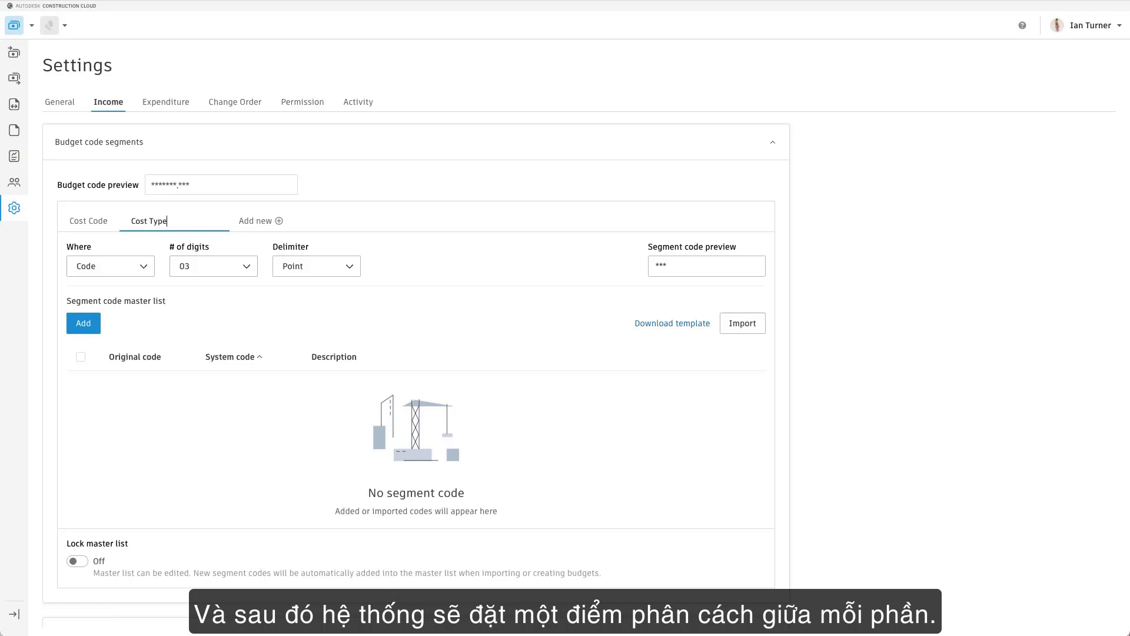
pyautogui.click(318, 221)
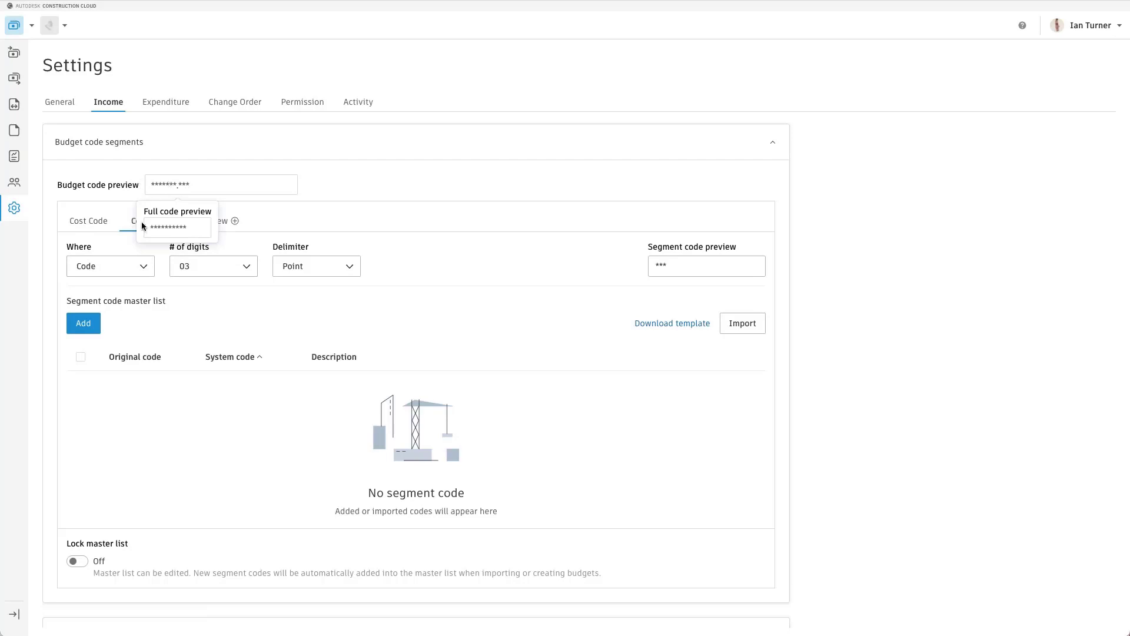
# Select the Cost Code segment, switch to the Cost Code Master Segment workbook in Excel and copy the Coordination code 01040.1.
pyautogui.click(81, 224)
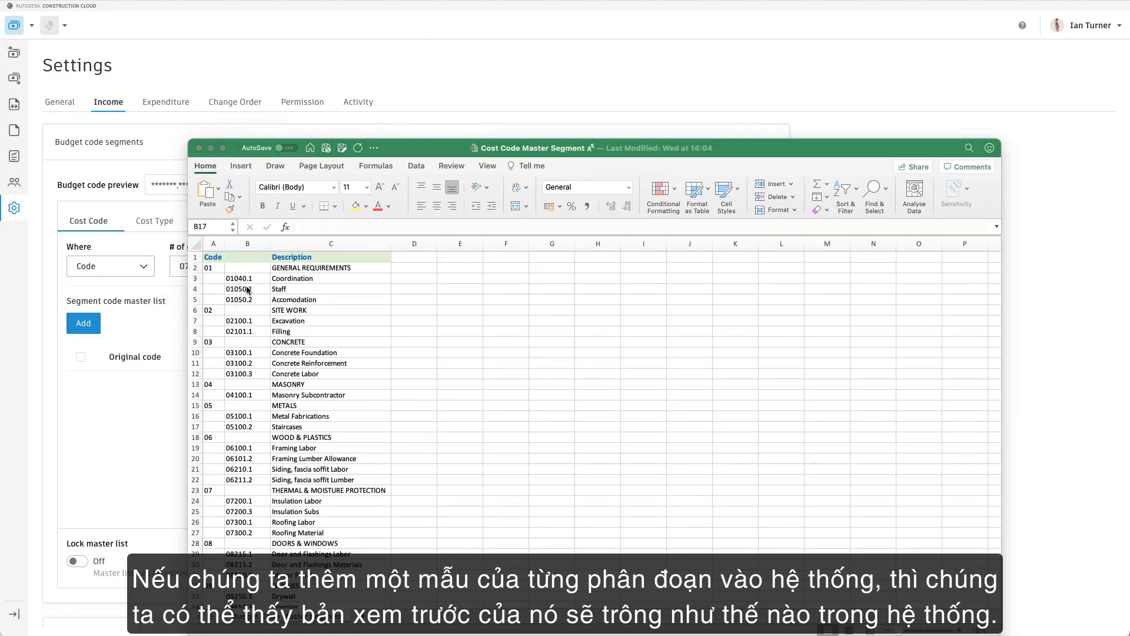
pyautogui.click(245, 281)
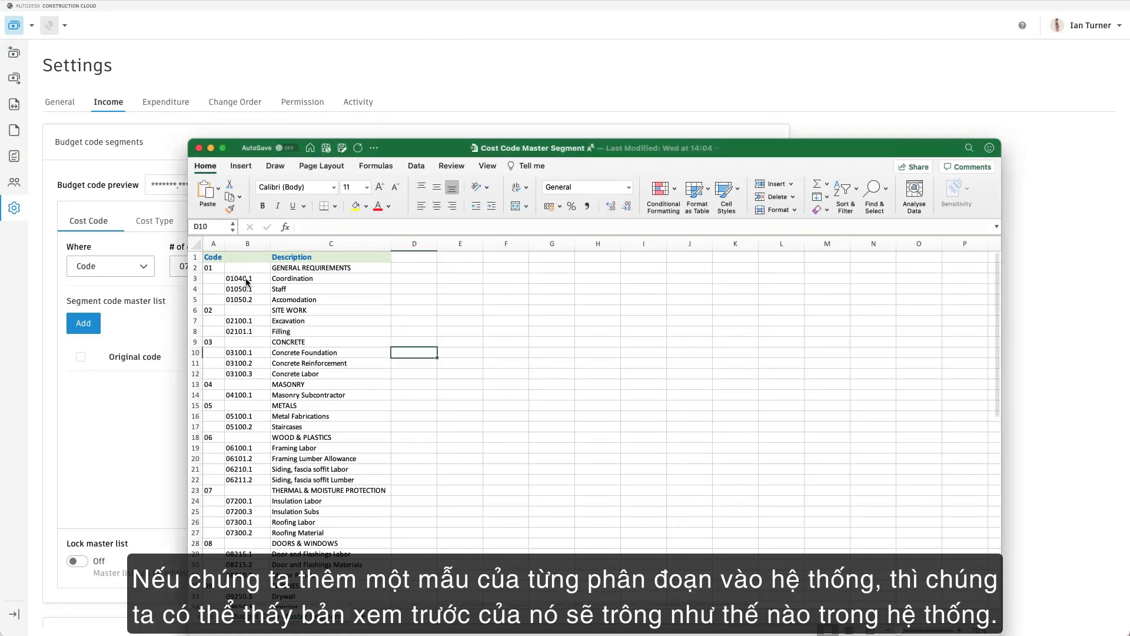
pyautogui.click(335, 228)
pyautogui.moveTo(335, 227); pyautogui.dragTo(303, 229)
pyautogui.hotkey('ctrl', 'c')
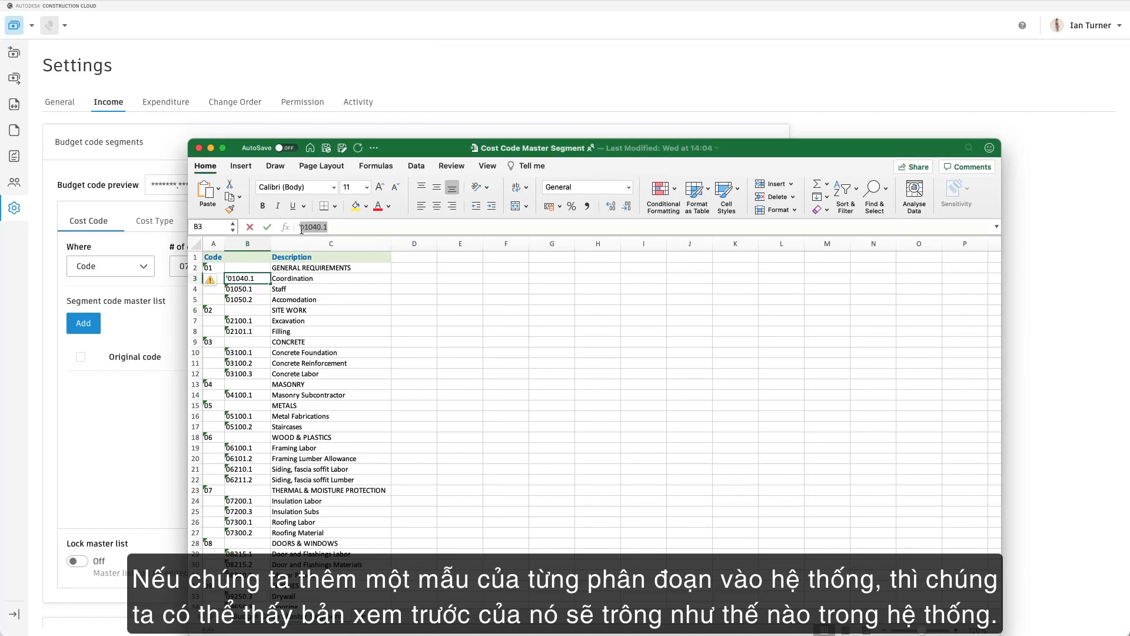
# Return to the Cost settings and paste 01040.1 as the Cost Code segment's code preview.
pyautogui.click(82, 442)
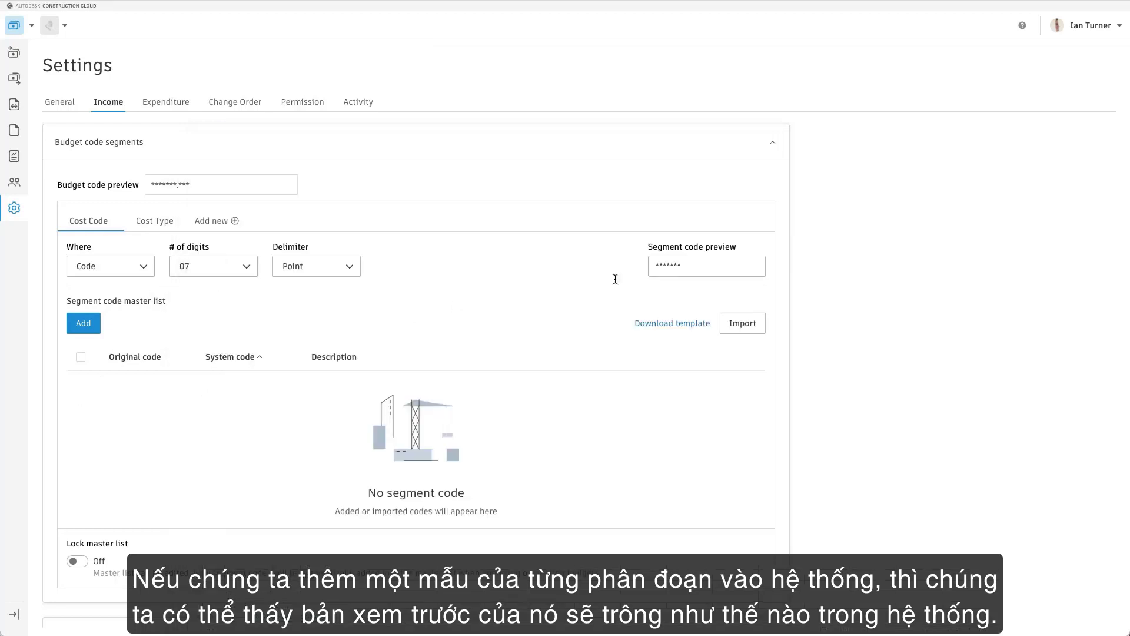
pyautogui.moveTo(692, 268); pyautogui.dragTo(657, 266)
pyautogui.hotkey('ctrl', 'v')
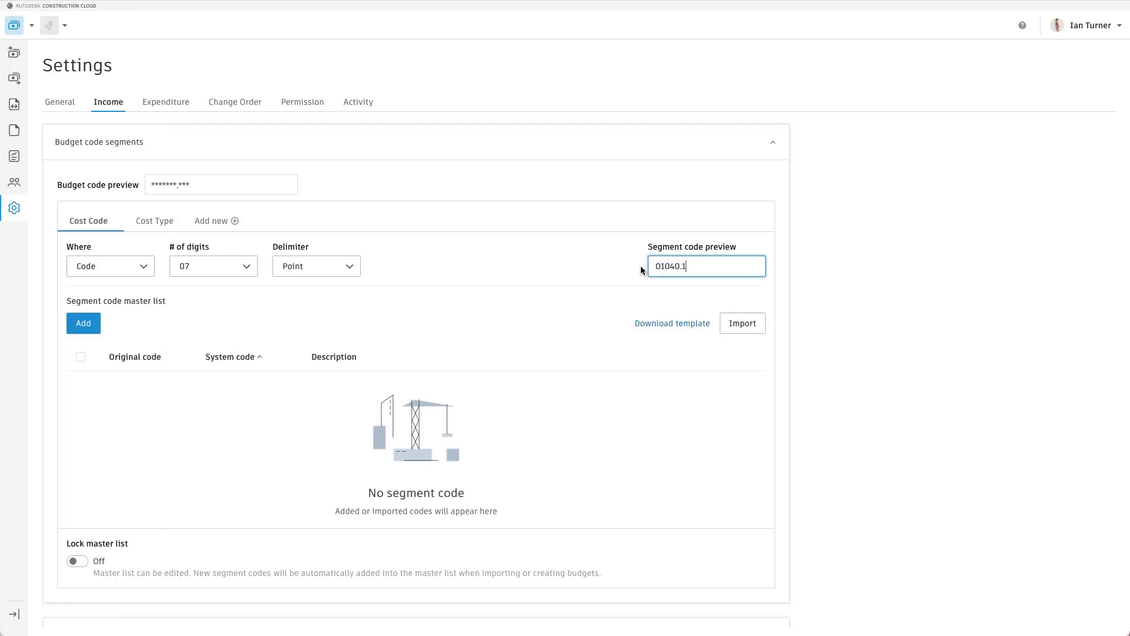
pyautogui.click(611, 270)
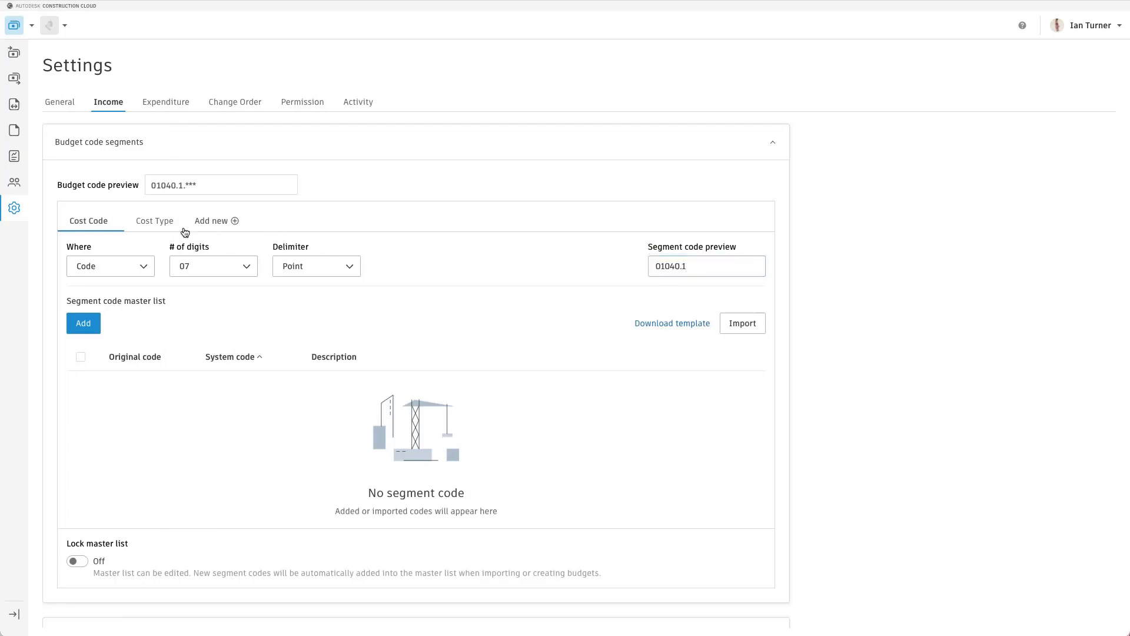
# Set the Cost Type segment's code preview to LAB, check the full code preview and collapse the budget code segments section.
pyautogui.click(150, 223)
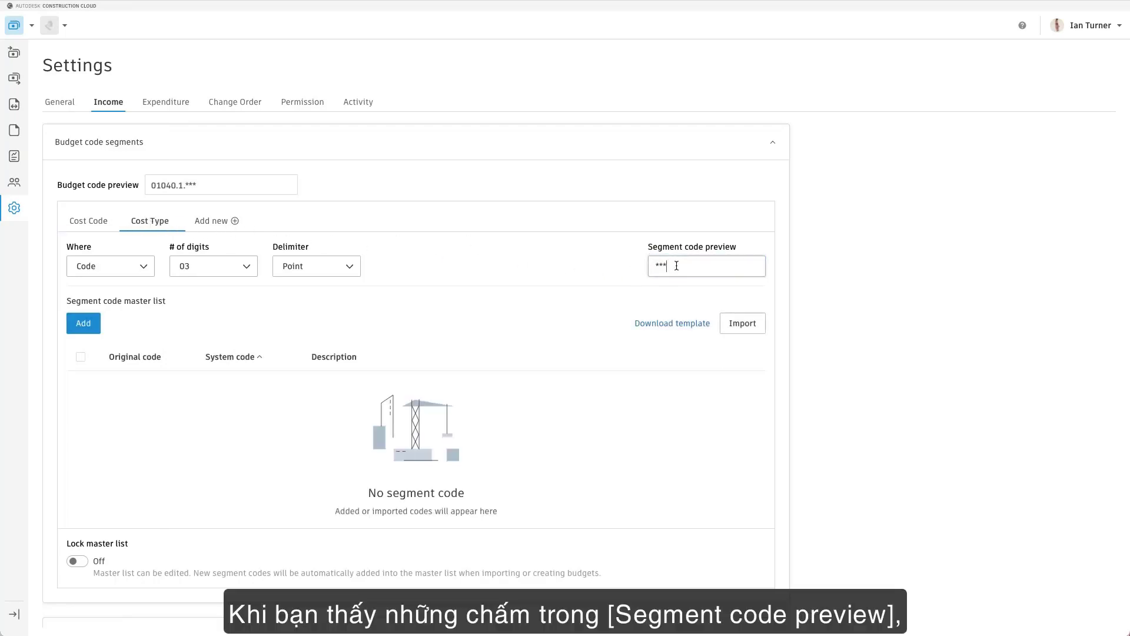
pyautogui.moveTo(677, 265); pyautogui.dragTo(649, 265)
pyautogui.write('LAB')
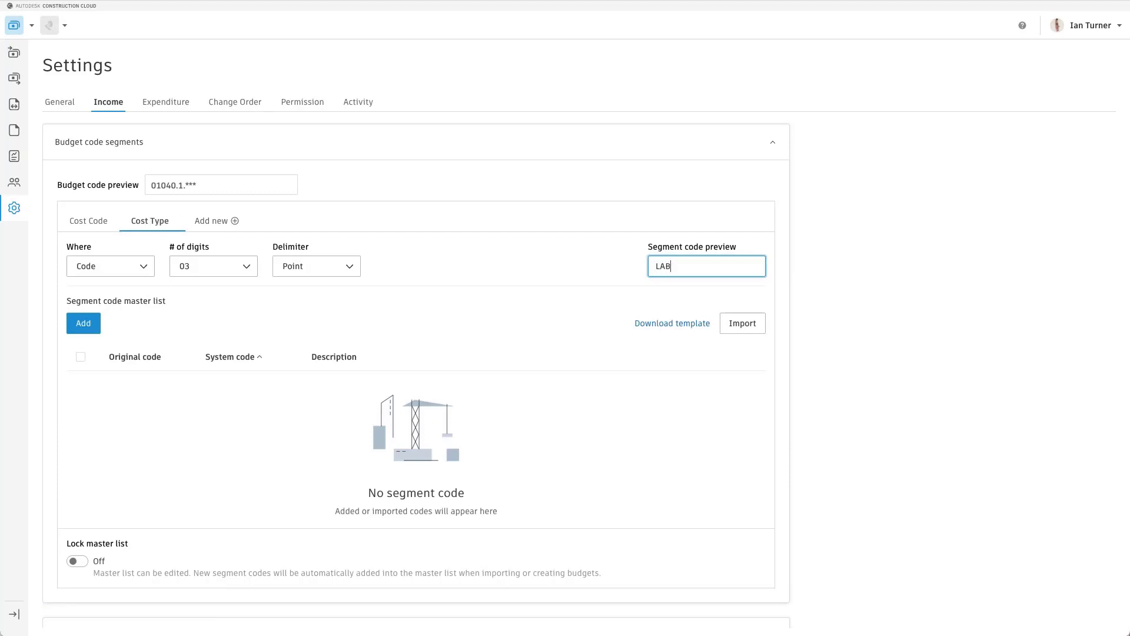
pyautogui.click(548, 261)
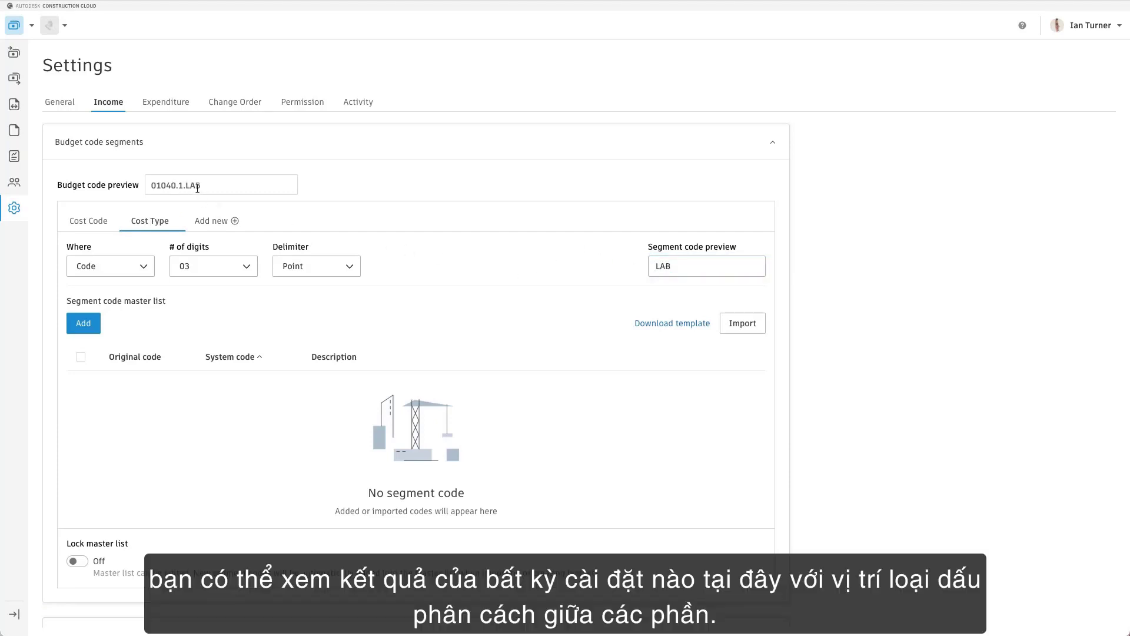
pyautogui.moveTo(149, 188)
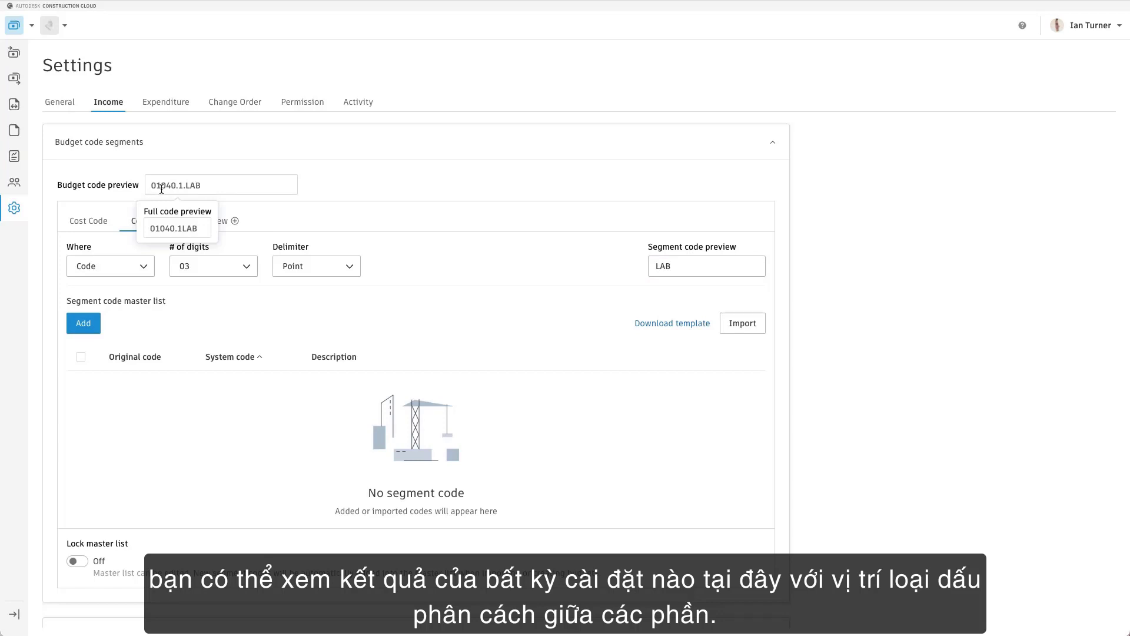
pyautogui.click(355, 154)
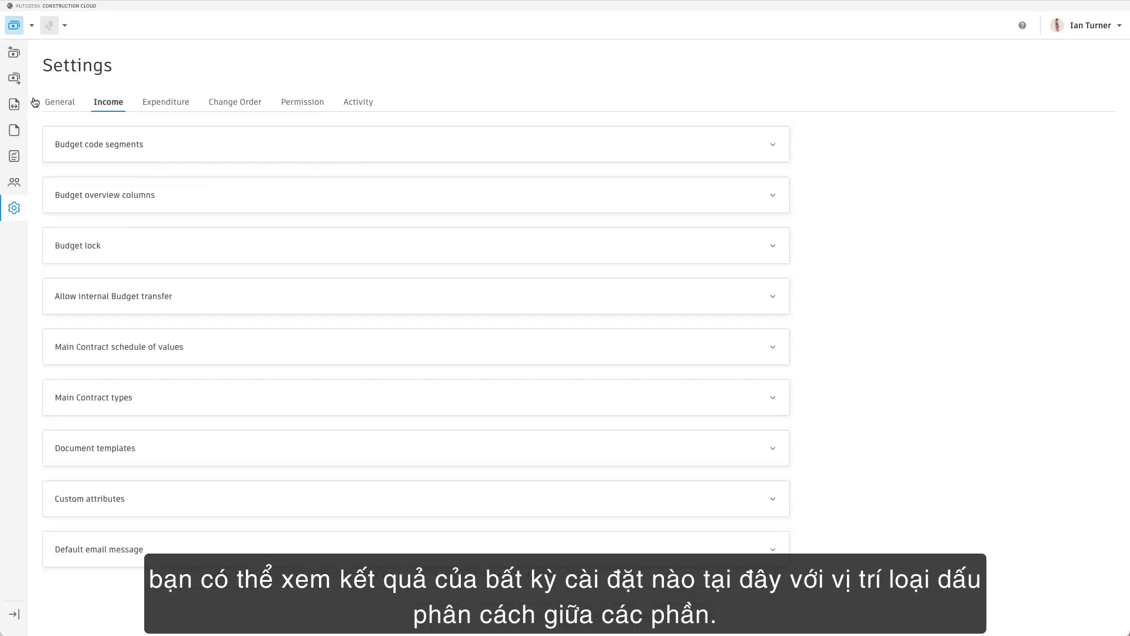
# Open the project's Income budget in edit mode and load the file Budget Code Hierarchy Example.xlsx for import.
pyautogui.click(13, 58)
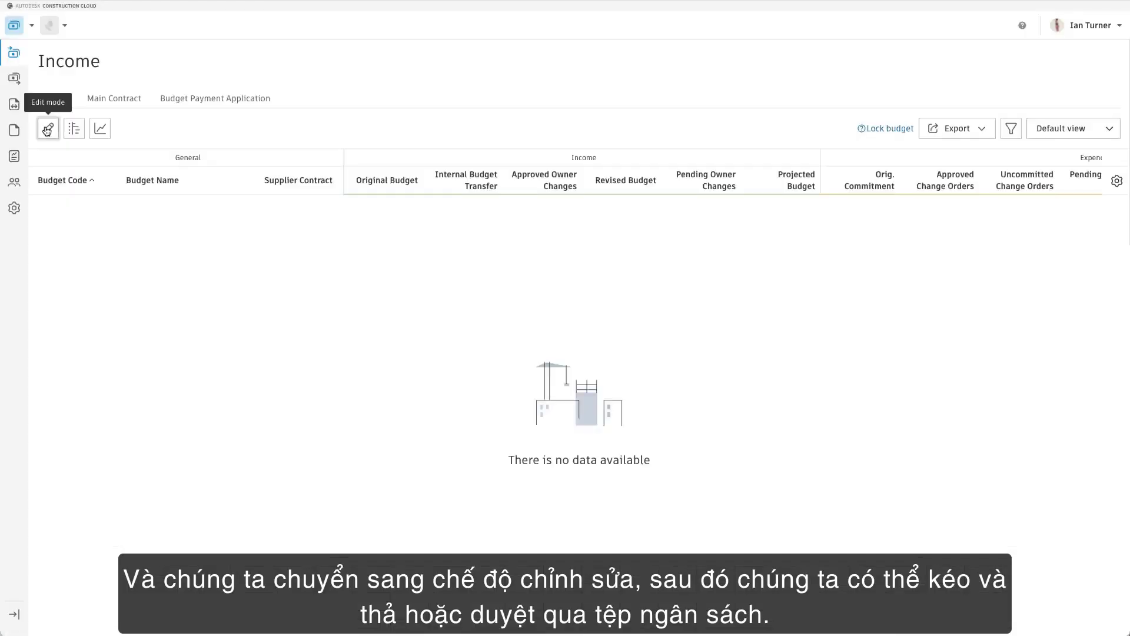
pyautogui.click(48, 127)
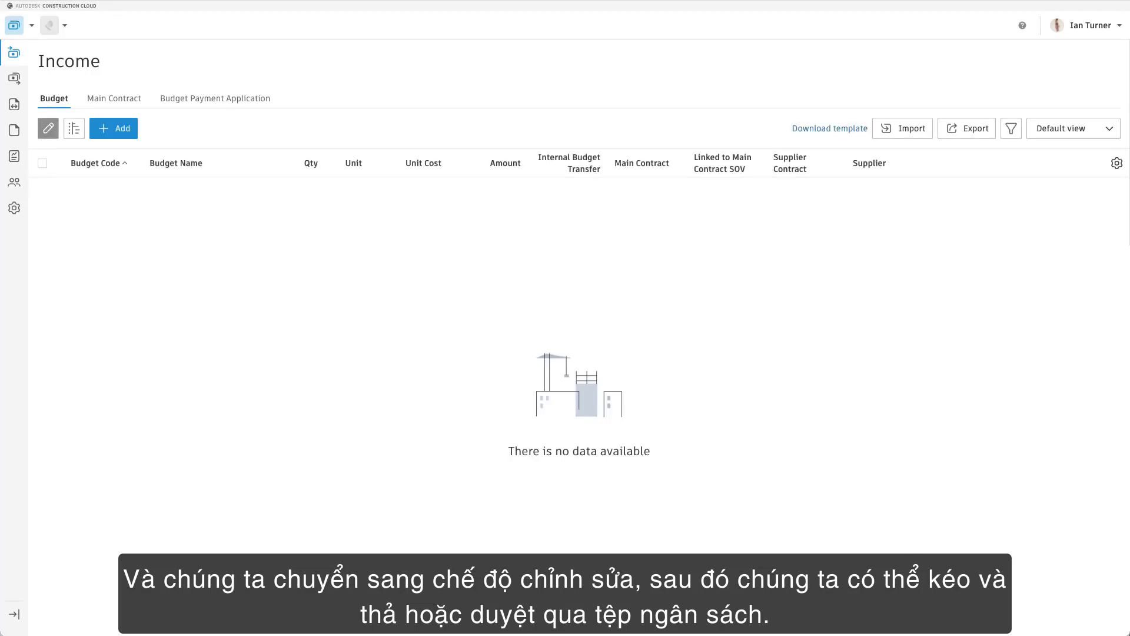
pyautogui.moveTo(6, 438); pyautogui.dragTo(310, 306)
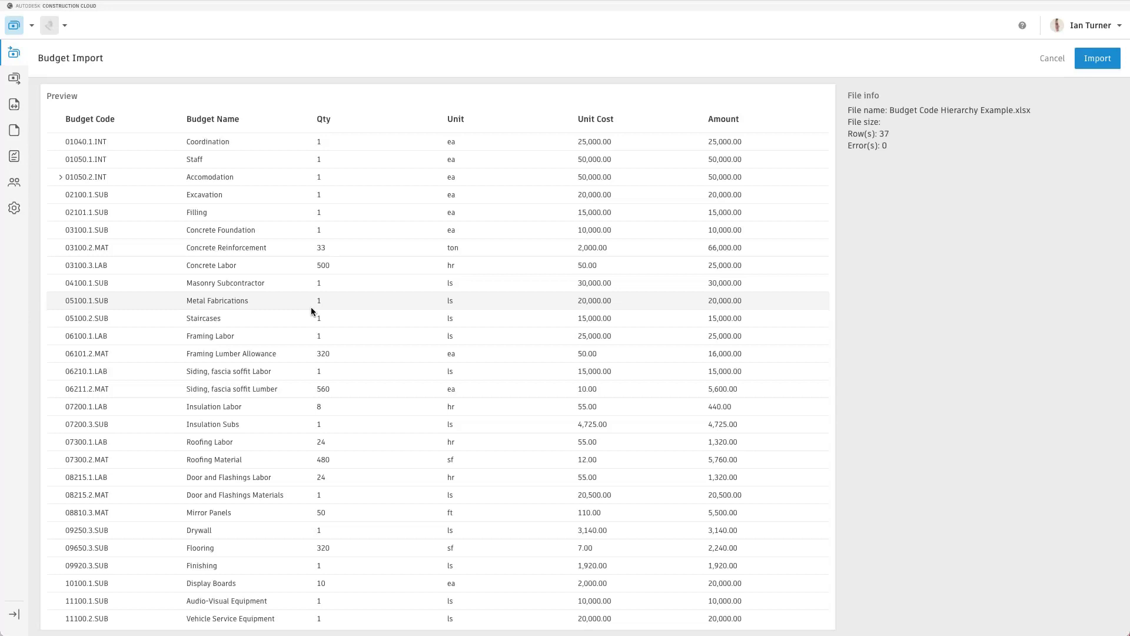
# Review the import preview with the Accomodation sub-items expanded, and complete the budget import.
pyautogui.click(60, 177)
pyautogui.scroll(-1, 59, 172)
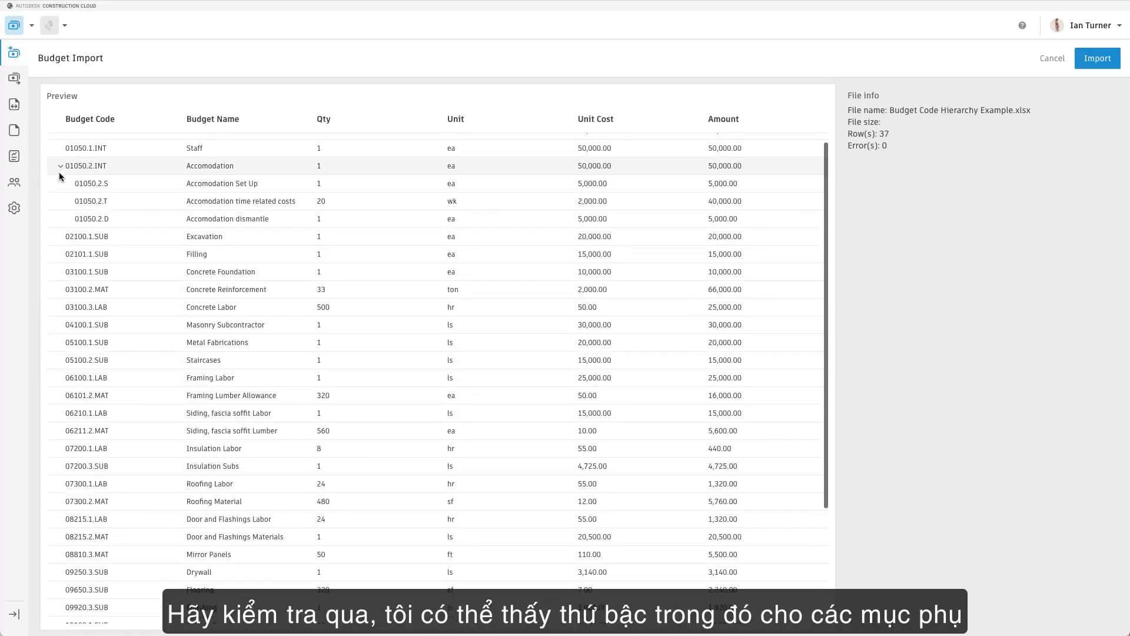
pyautogui.scroll(-3, 124, 271)
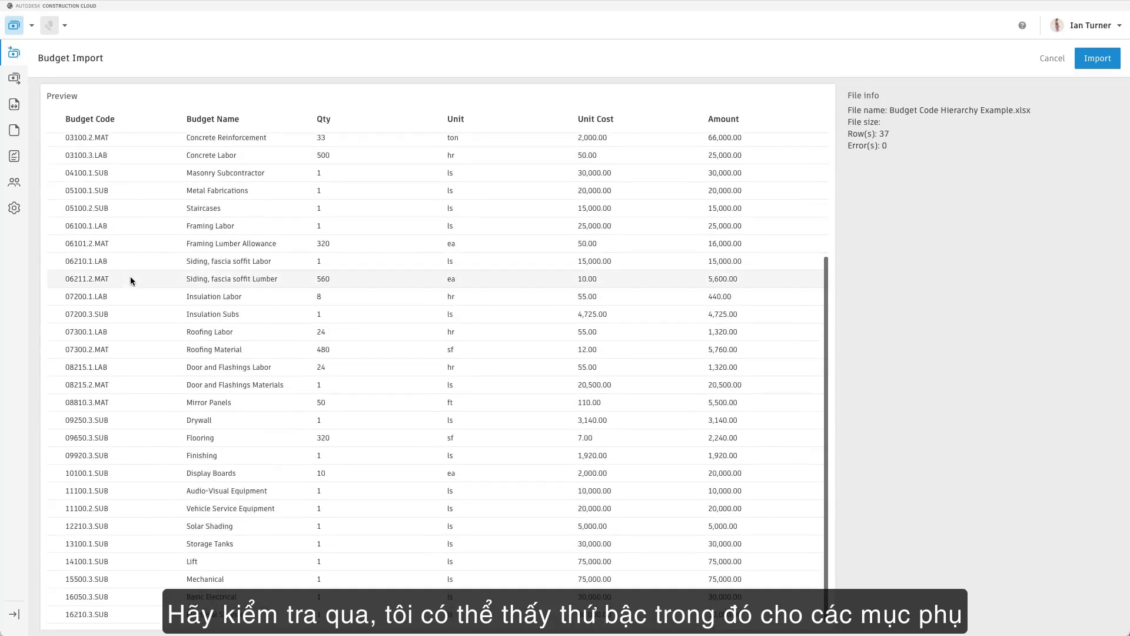
pyautogui.scroll(3, 129, 279)
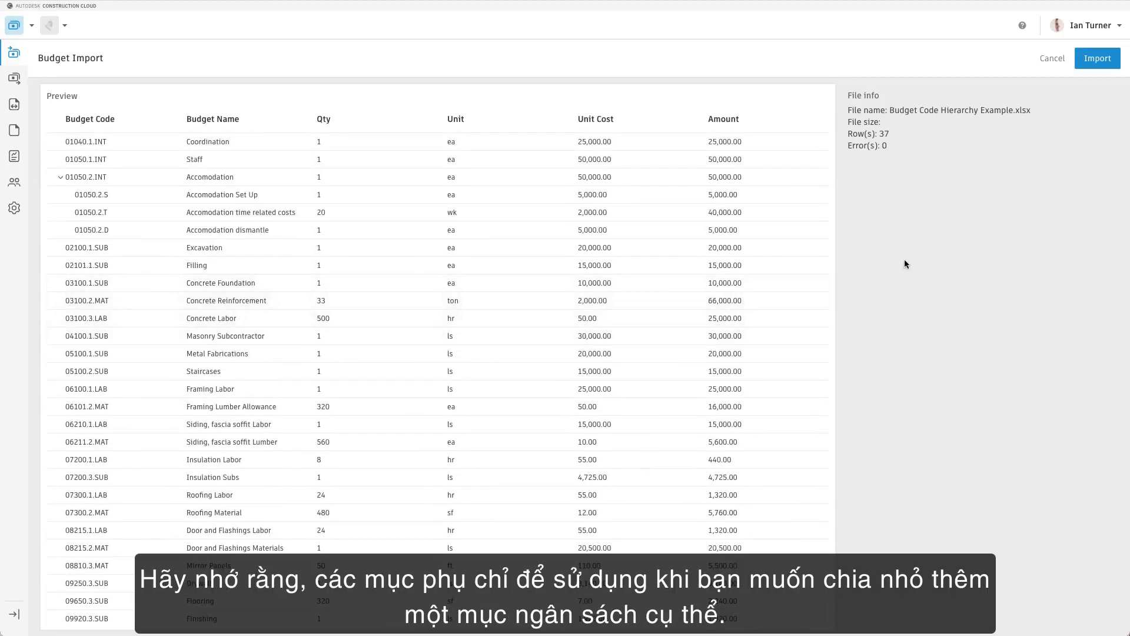
pyautogui.click(1096, 59)
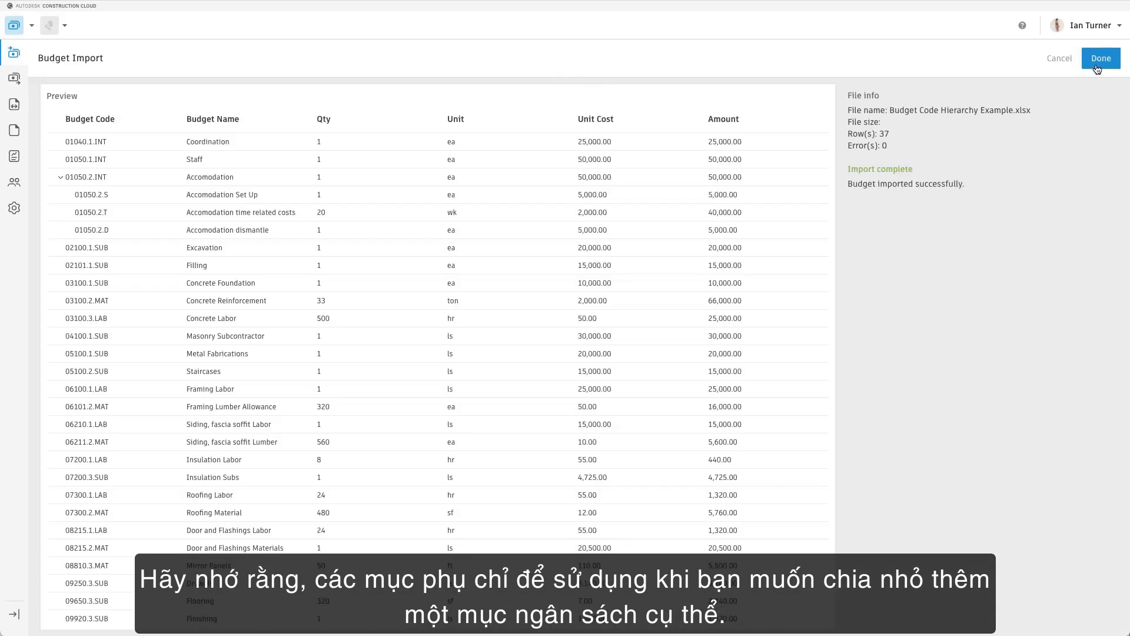
pyautogui.click(1097, 64)
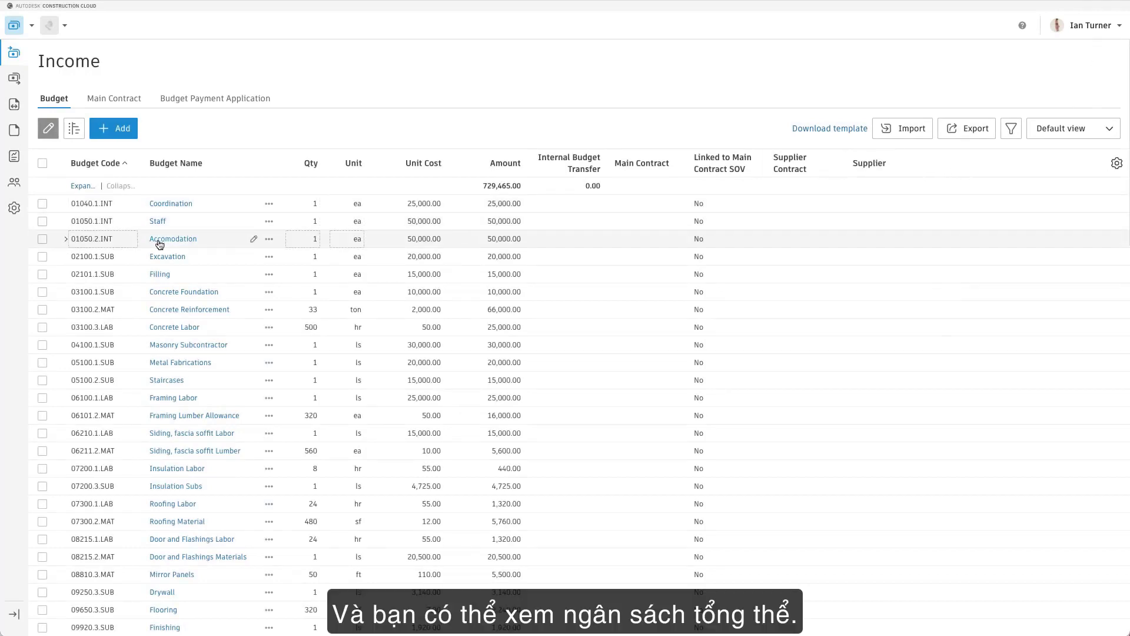
# Open the details of the Concrete Foundation budget item.
pyautogui.click(159, 293)
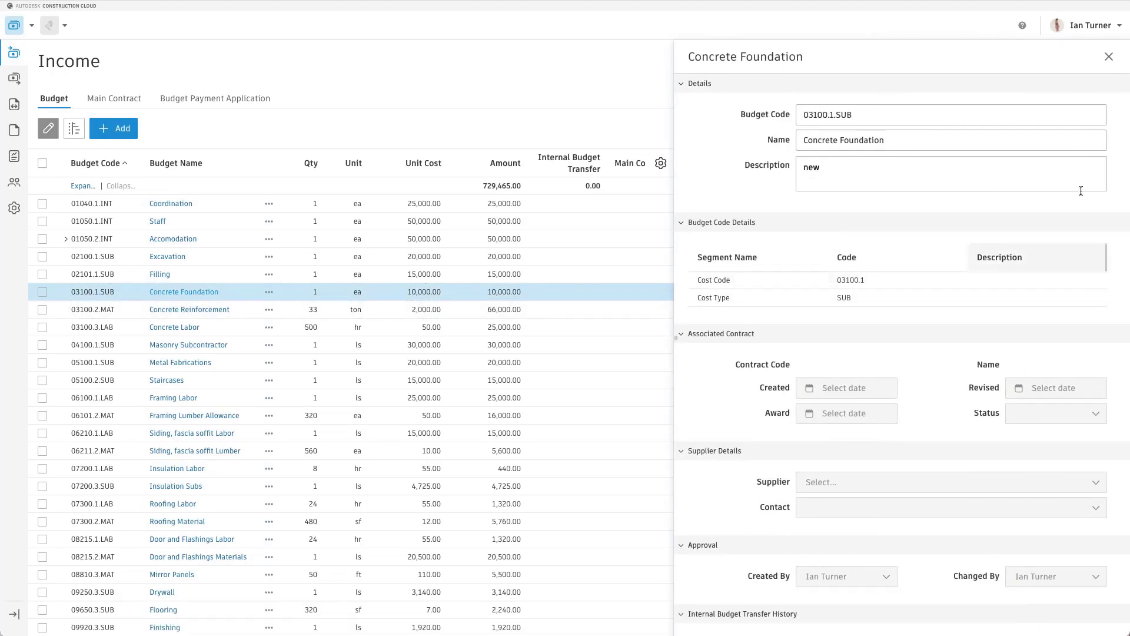
# Close the Concrete Foundation details and view the budget items grouped by Cost Type and, separately, by Cost Code.
pyautogui.click(1108, 58)
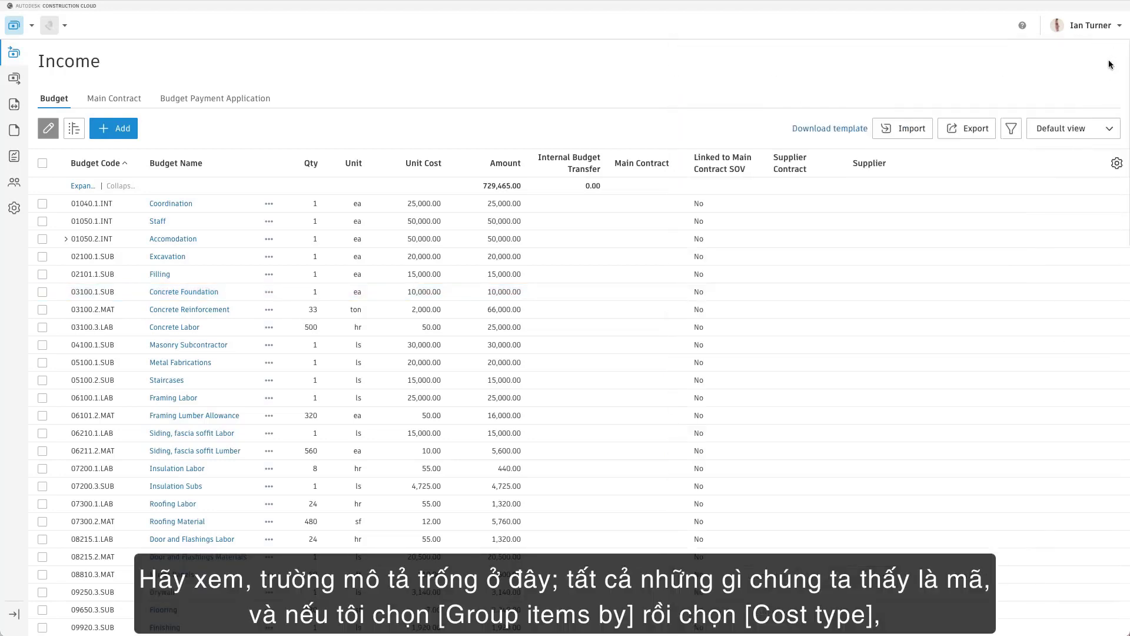
pyautogui.click(1013, 130)
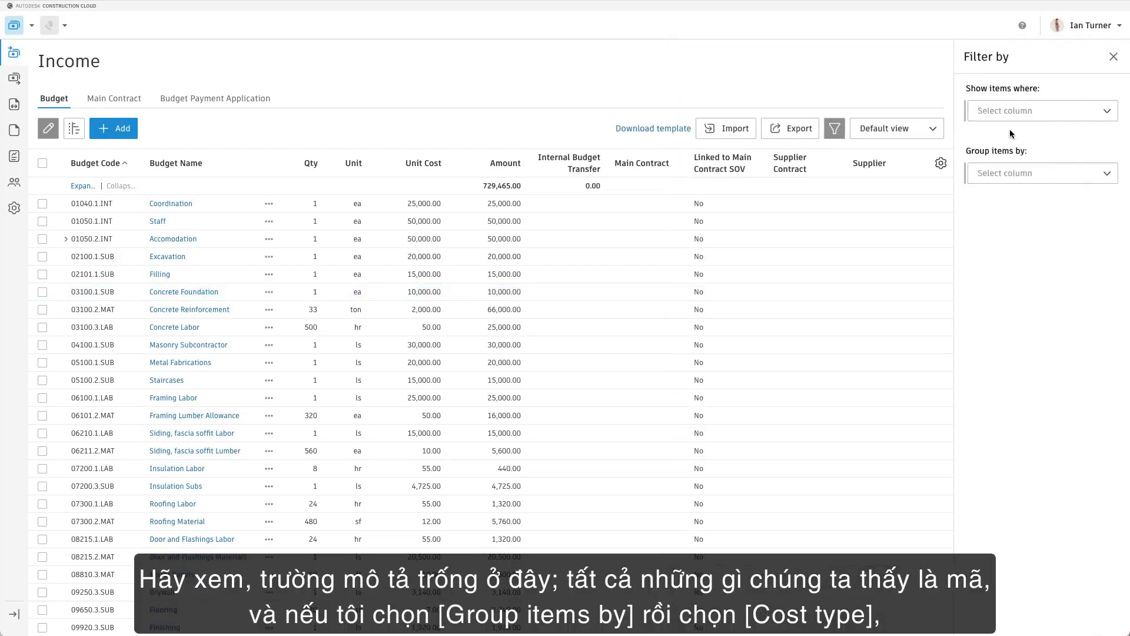
pyautogui.click(1015, 181)
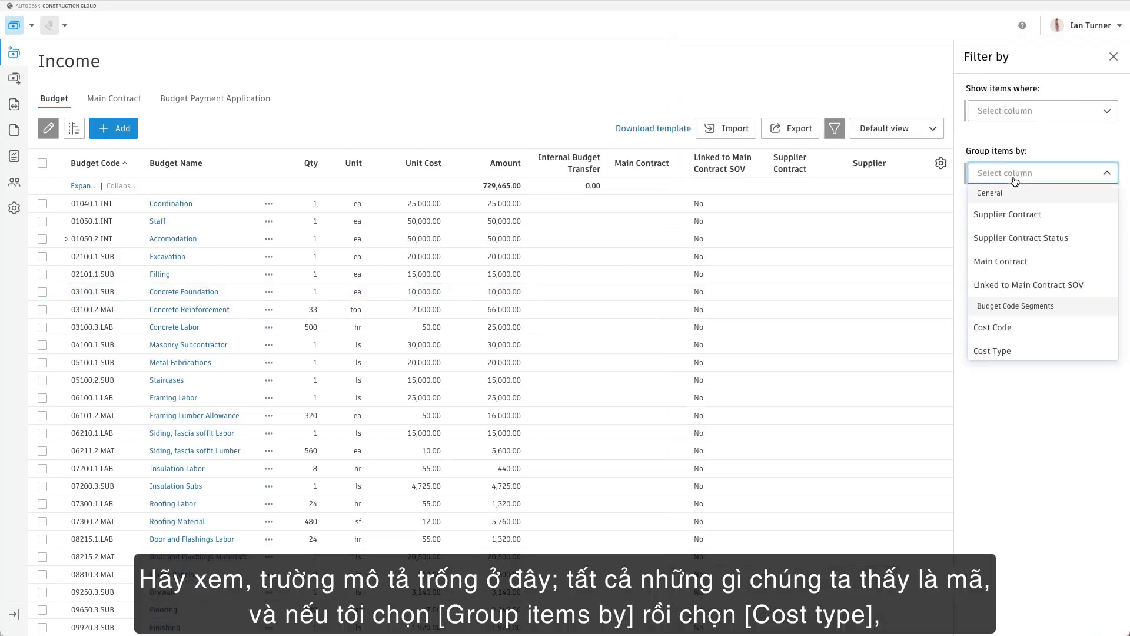
pyautogui.click(1015, 351)
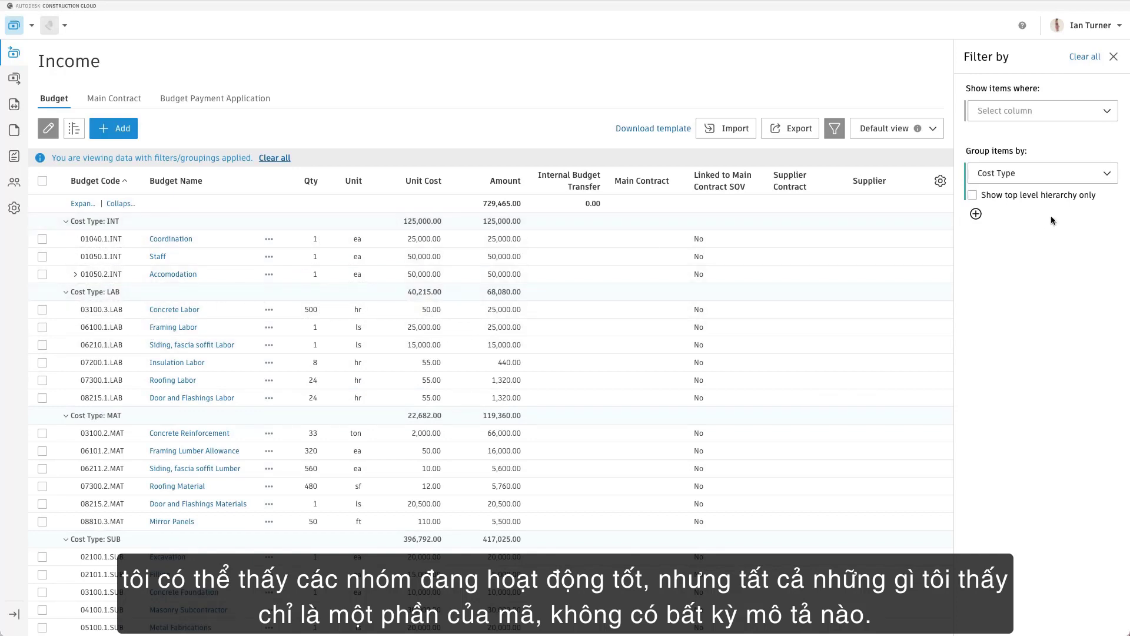
pyautogui.click(1053, 173)
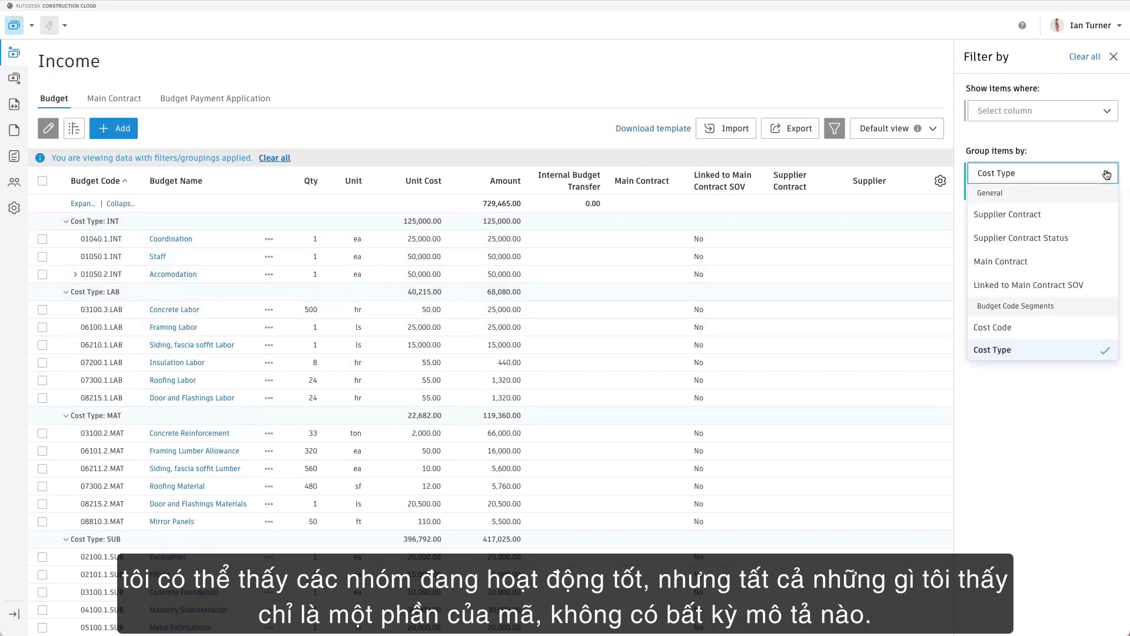
pyautogui.click(1021, 329)
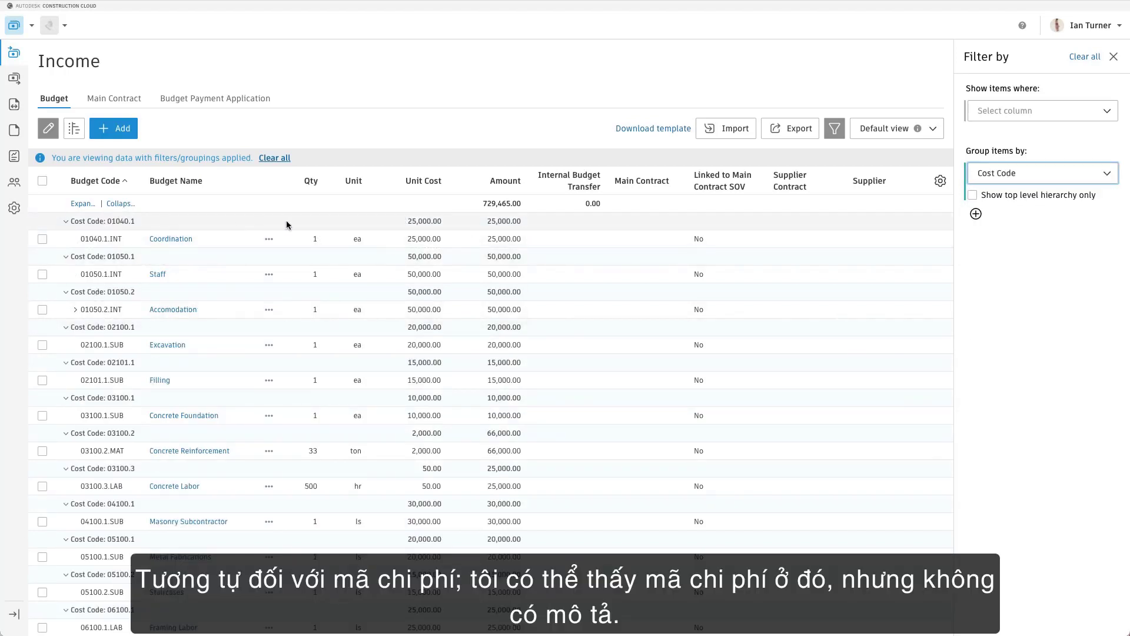
# Open the budget code segments section in the project's Income settings.
pyautogui.click(14, 209)
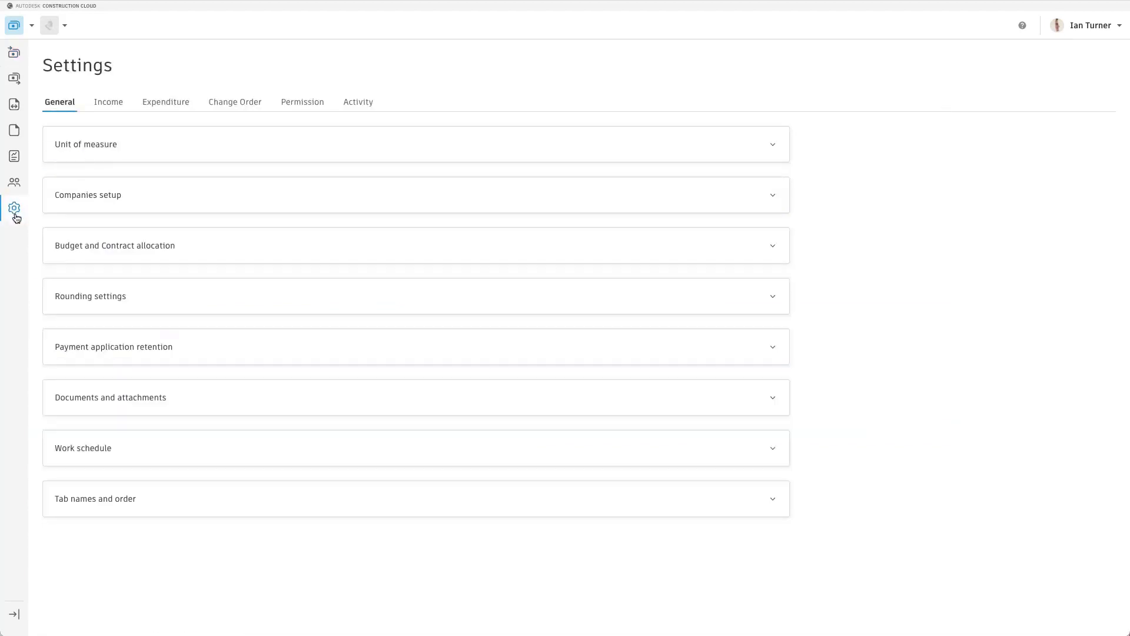
pyautogui.click(112, 104)
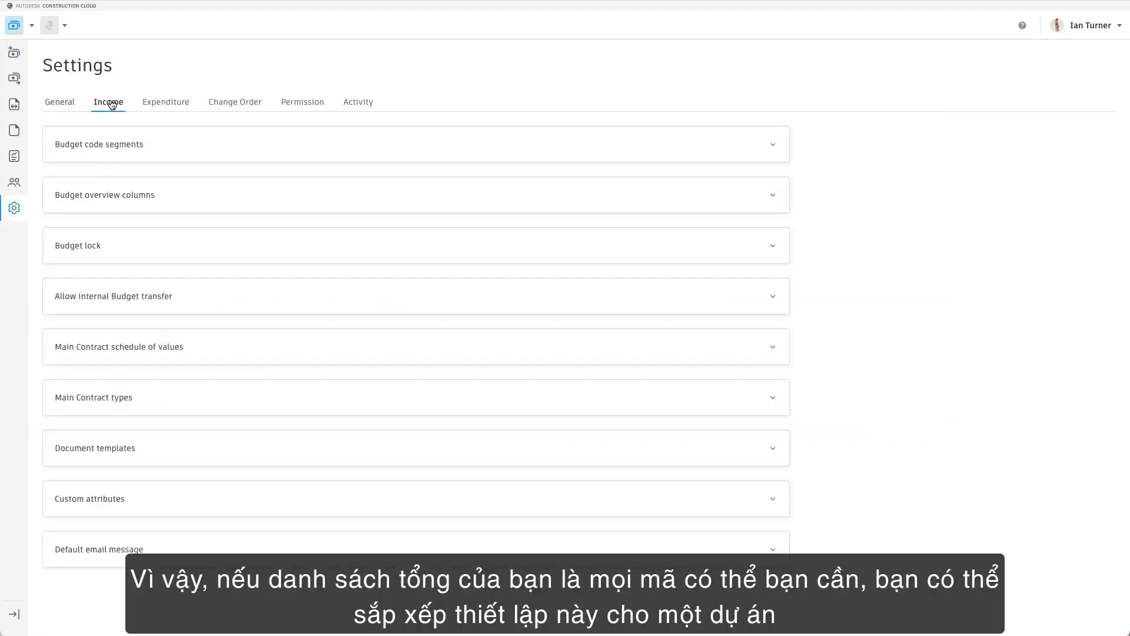
pyautogui.click(123, 148)
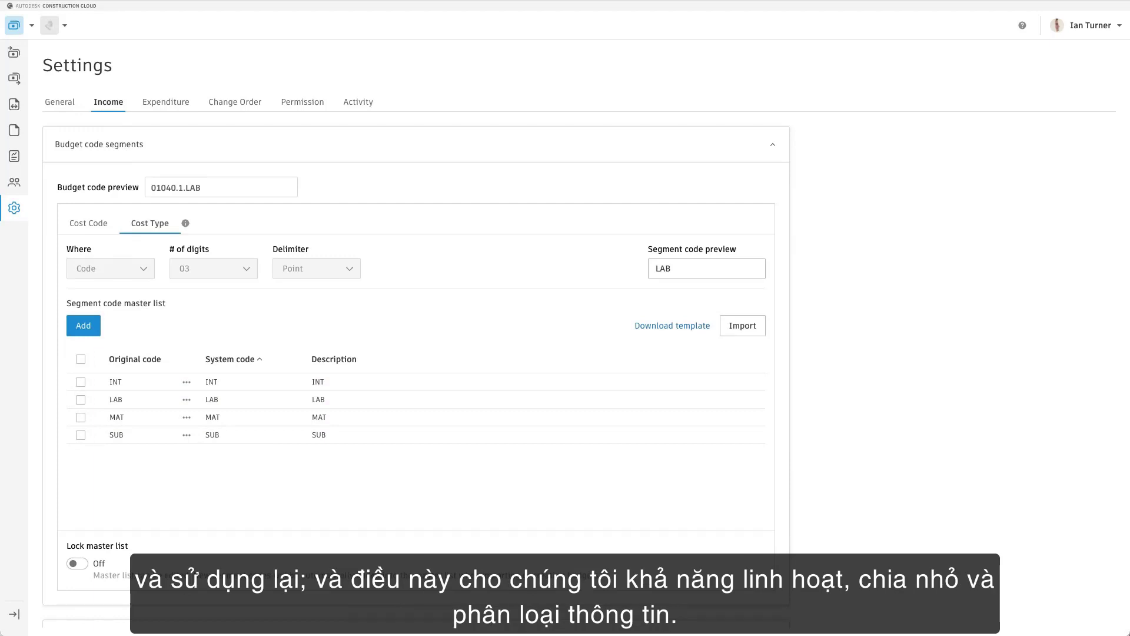
# Switch to Excel to review the Cost Code Master Segment and Cost Type Segment Master List workbooks, and return to the settings.
pyautogui.press('super+Tab')
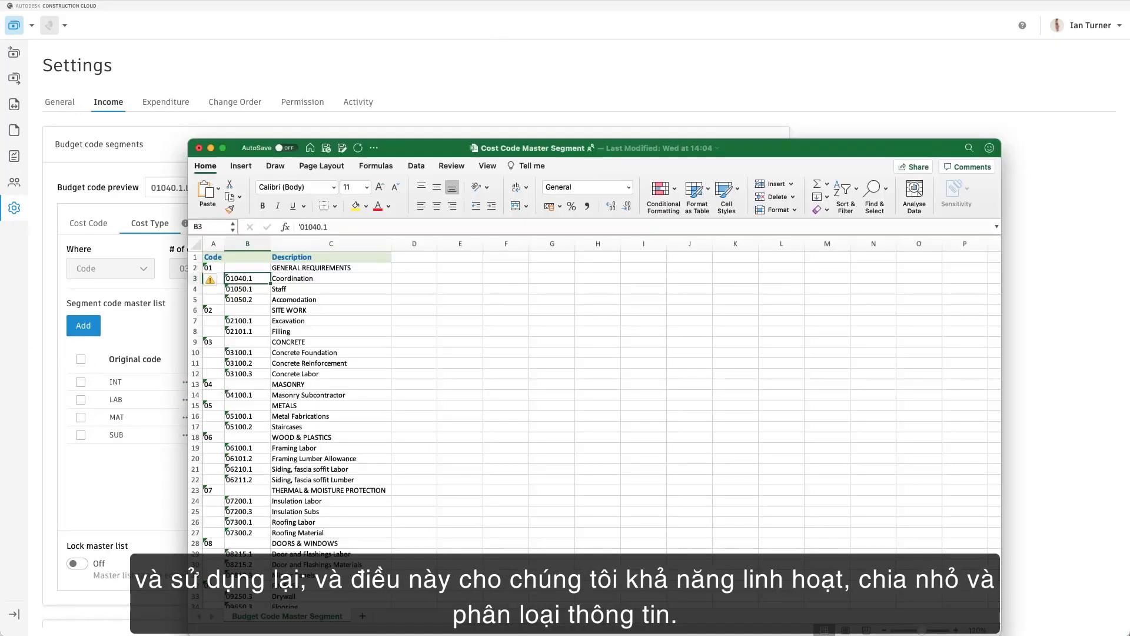
pyautogui.moveTo(0, 548); pyautogui.dragTo(1053, 160)
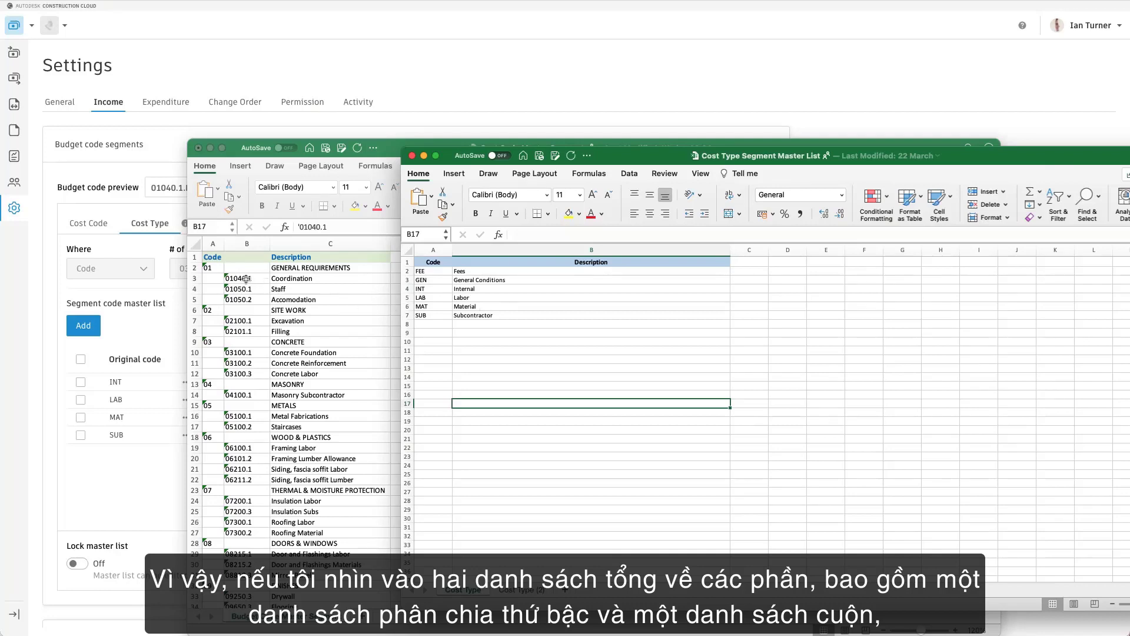
pyautogui.click(413, 157)
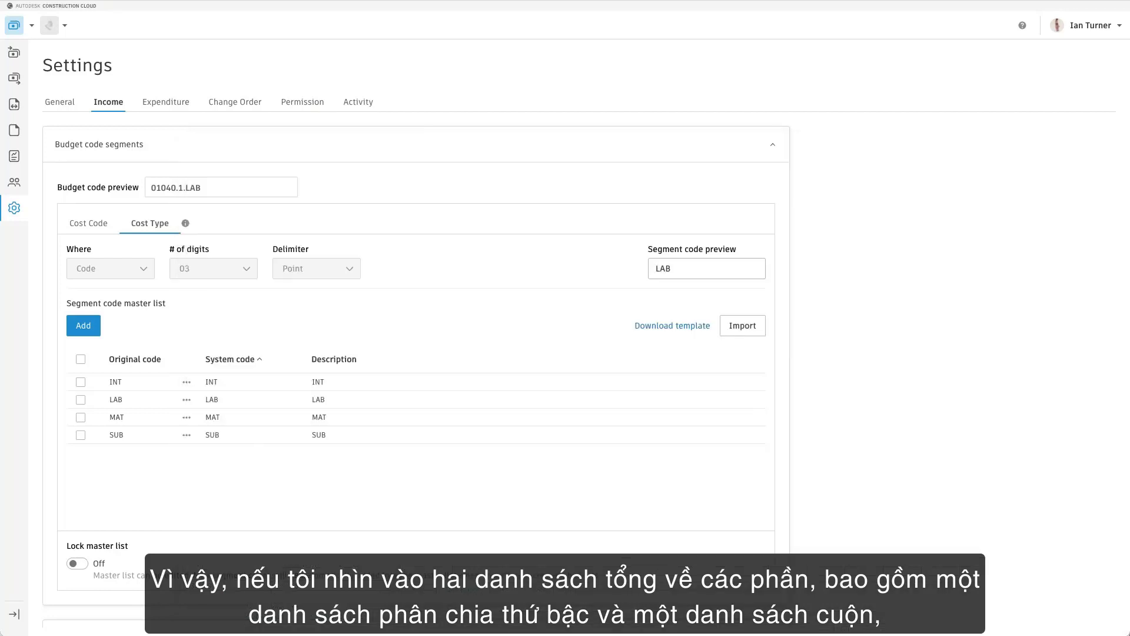
# Import Cost Type Segment Master List.xlsx into the Cost Type segment's code master list and finish the import.
pyautogui.moveTo(76, 394); pyautogui.dragTo(247, 387)
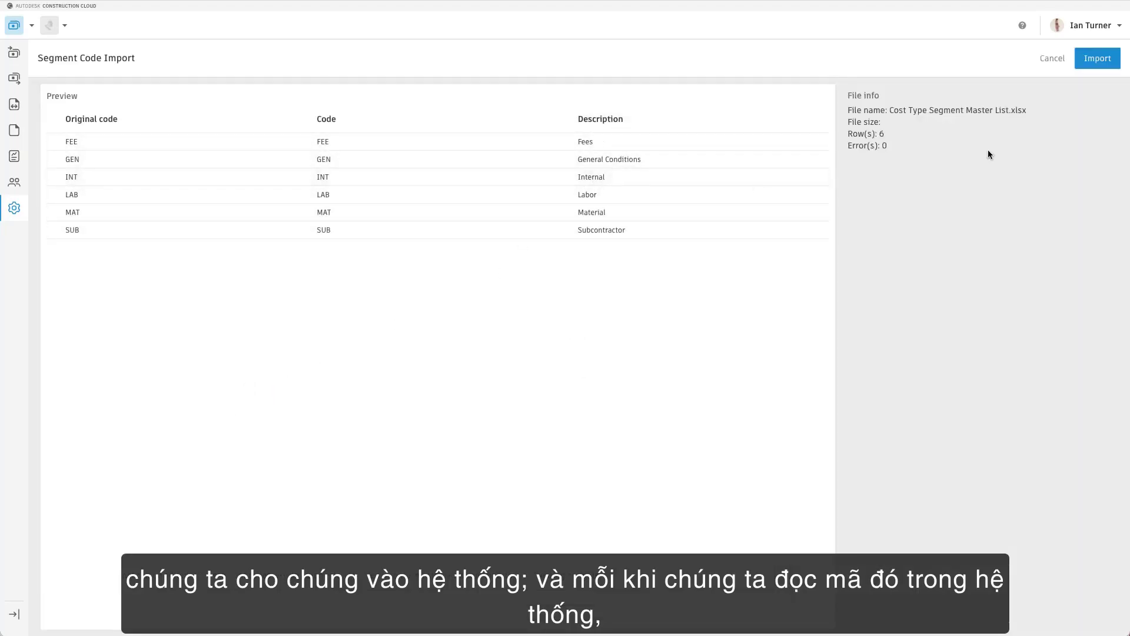
pyautogui.click(1100, 59)
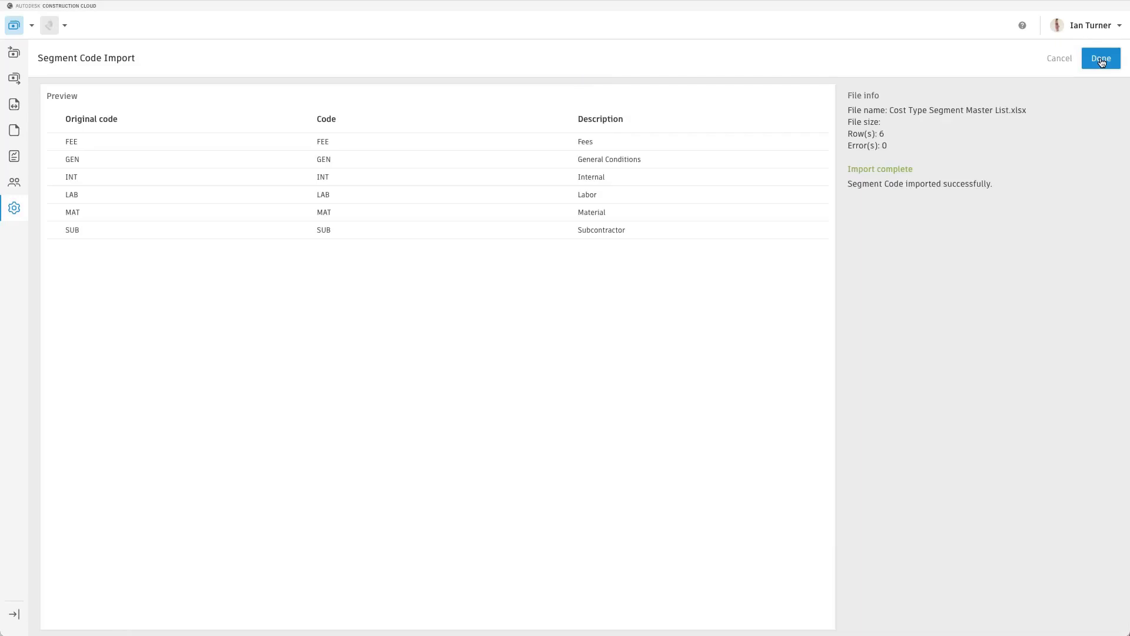
pyautogui.click(1100, 59)
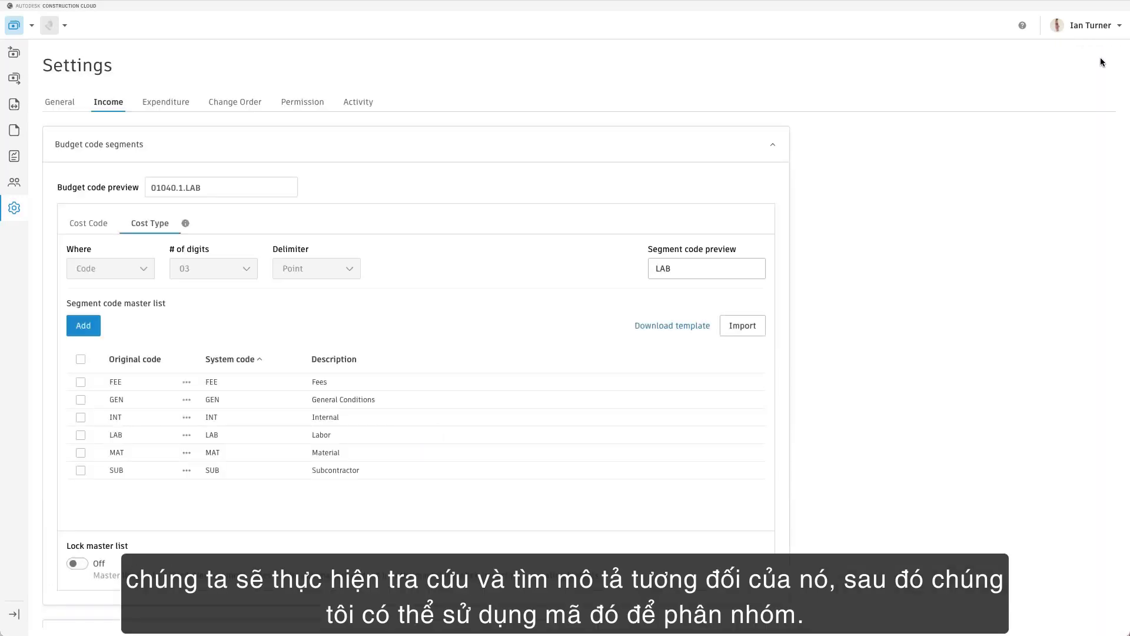
# Load Cost Code Master Segment.xlsx for the Cost Code segment and expand codes 03 and 04 in the import preview.
pyautogui.moveTo(118, 189)
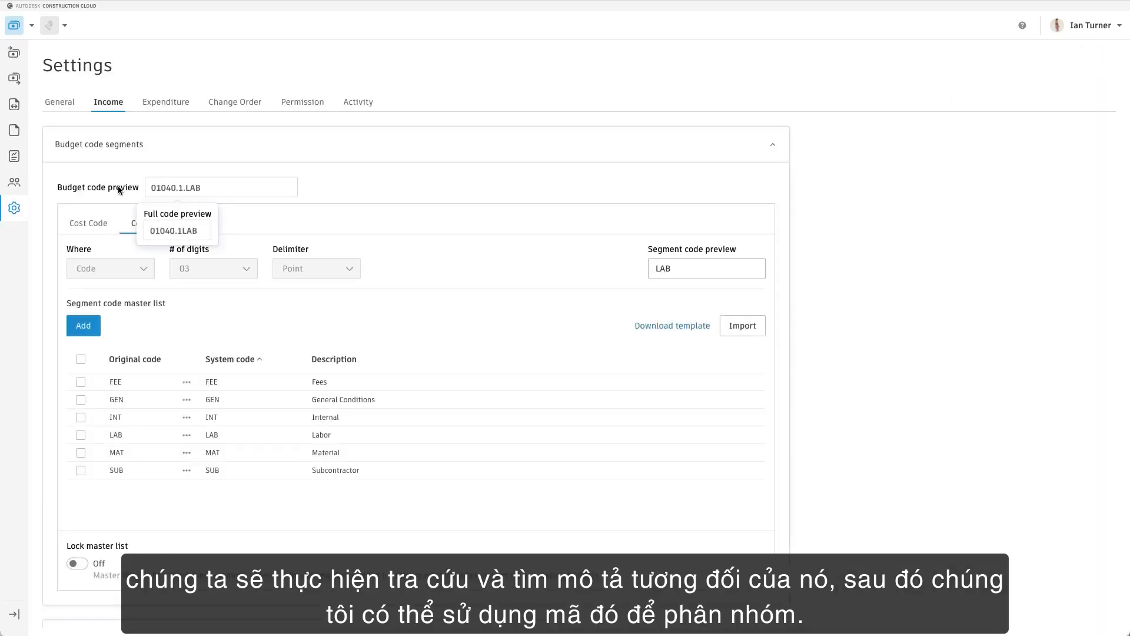
pyautogui.click(86, 222)
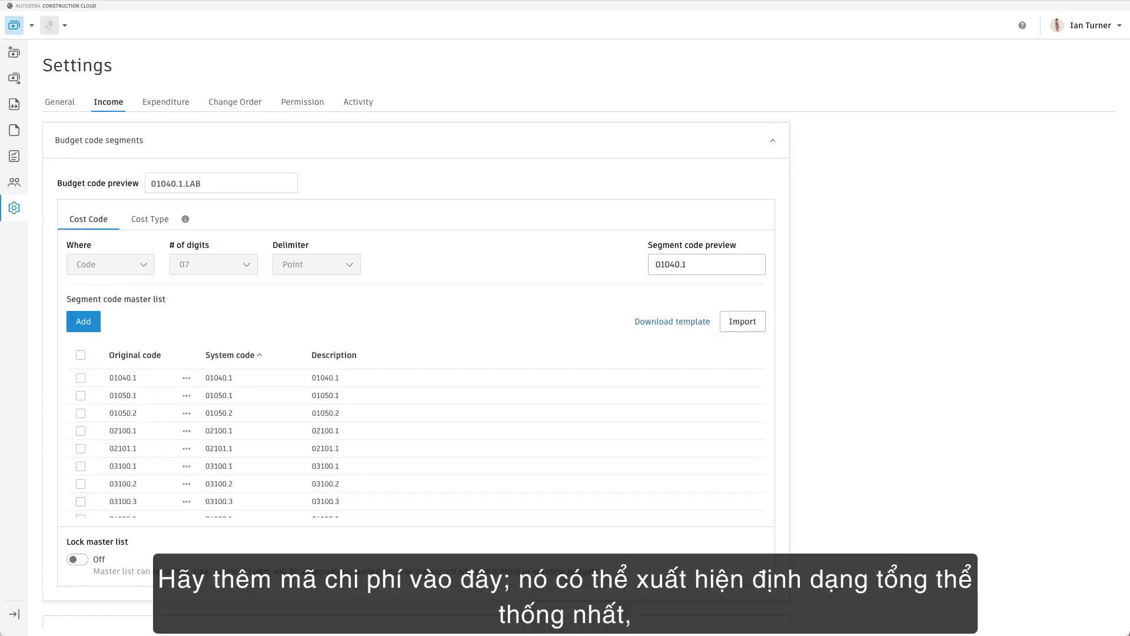
pyautogui.moveTo(2, 331); pyautogui.dragTo(197, 419)
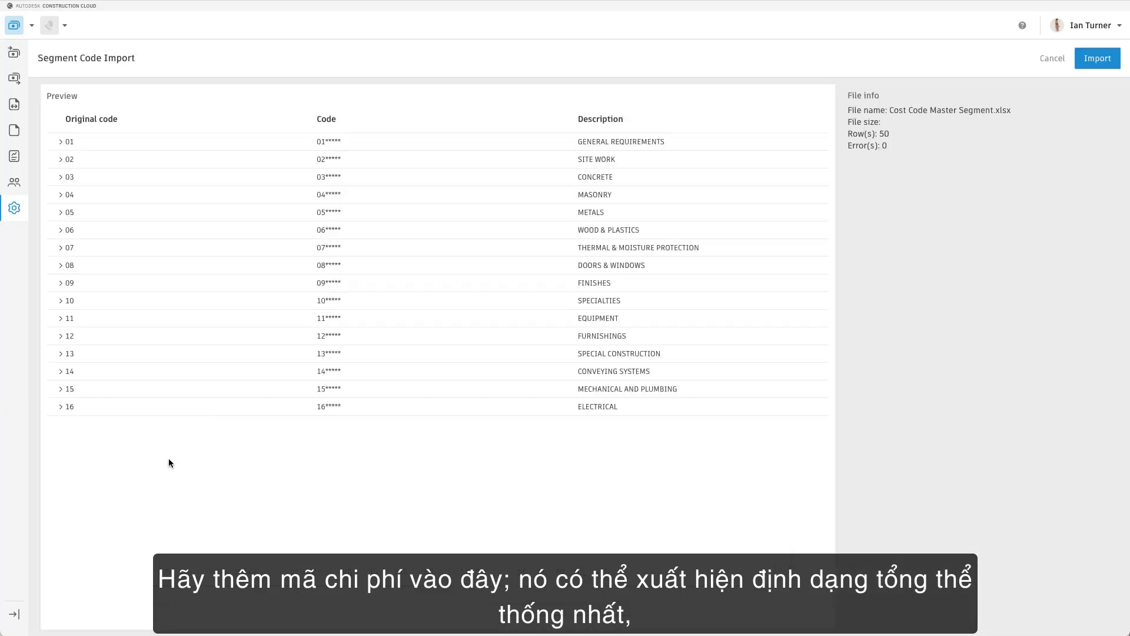
pyautogui.click(60, 178)
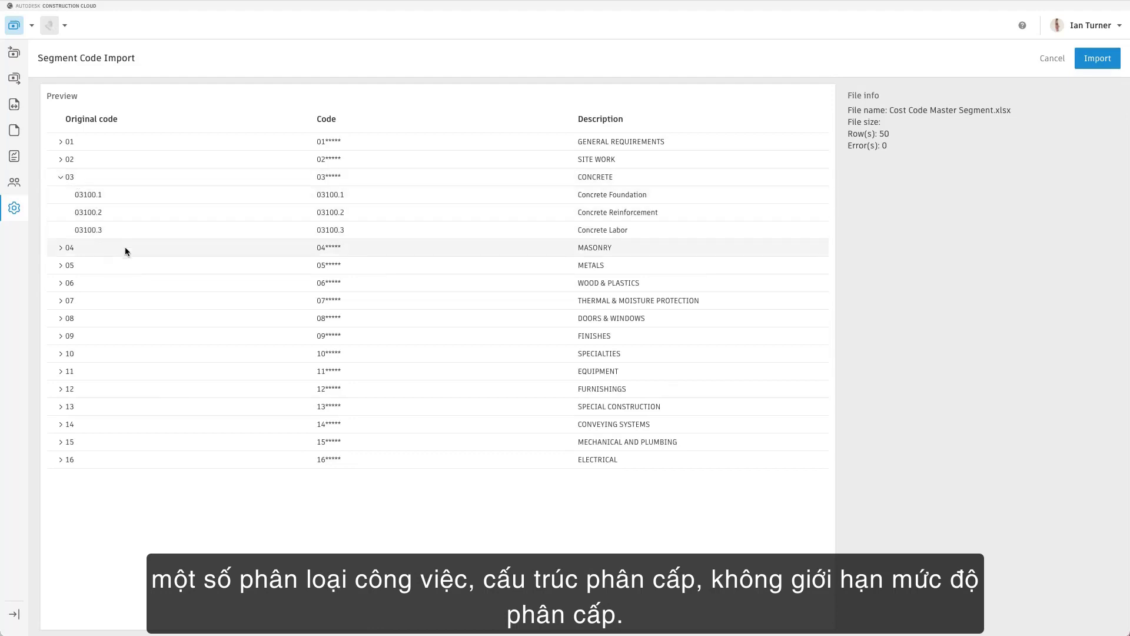
pyautogui.click(60, 249)
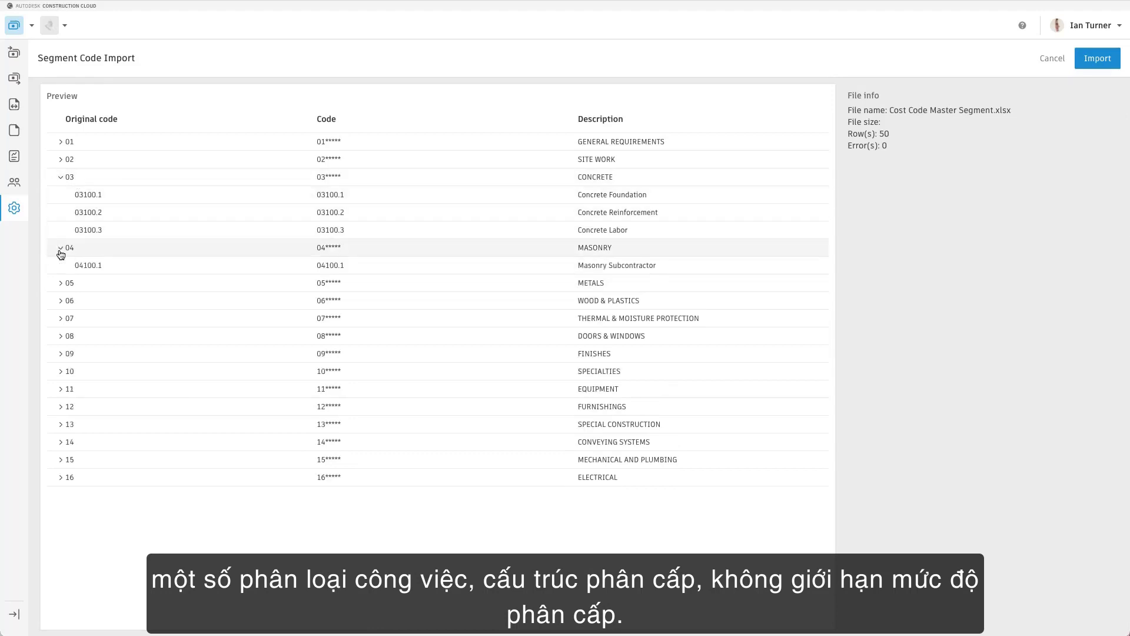
# Complete the Cost Code segment import and expand the 03 CONCRETE code in the master list.
pyautogui.click(1096, 59)
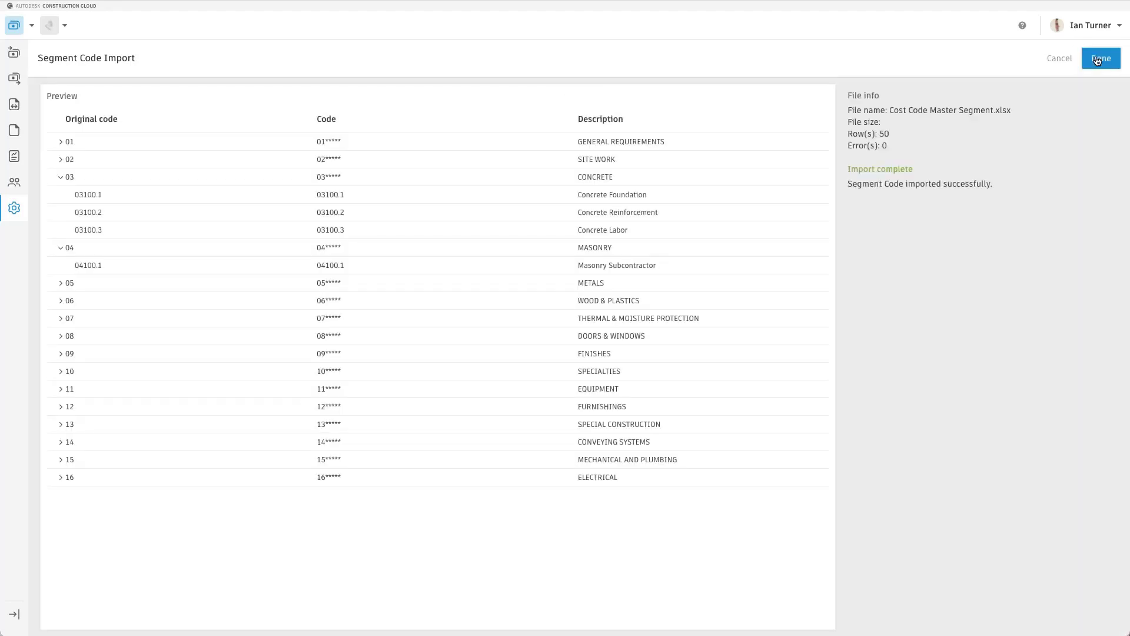
pyautogui.click(1096, 59)
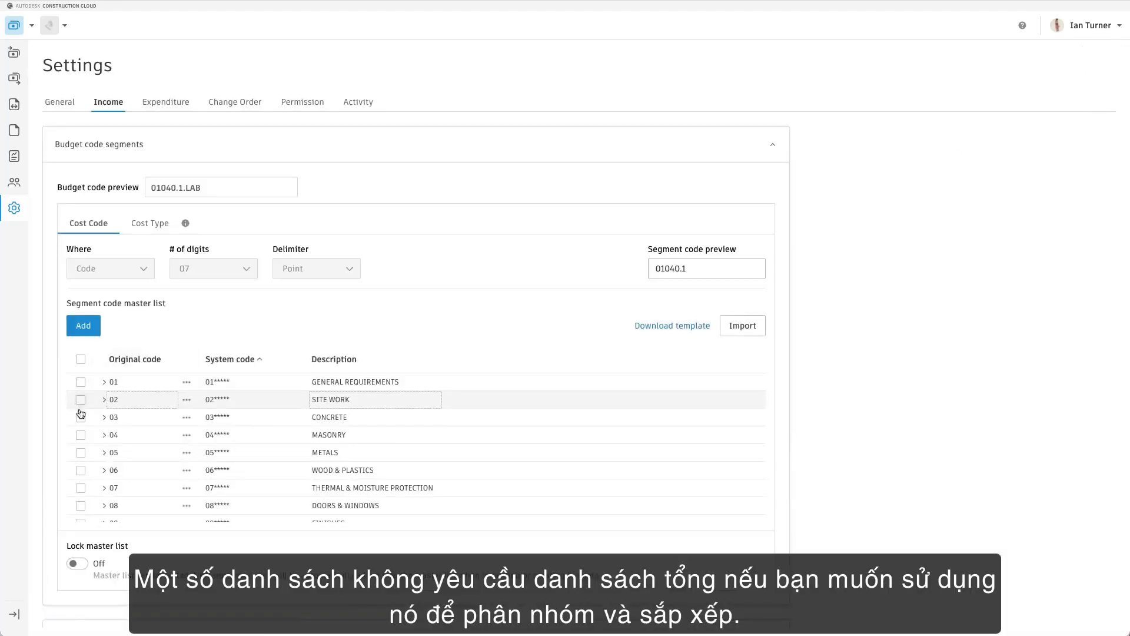
pyautogui.click(104, 418)
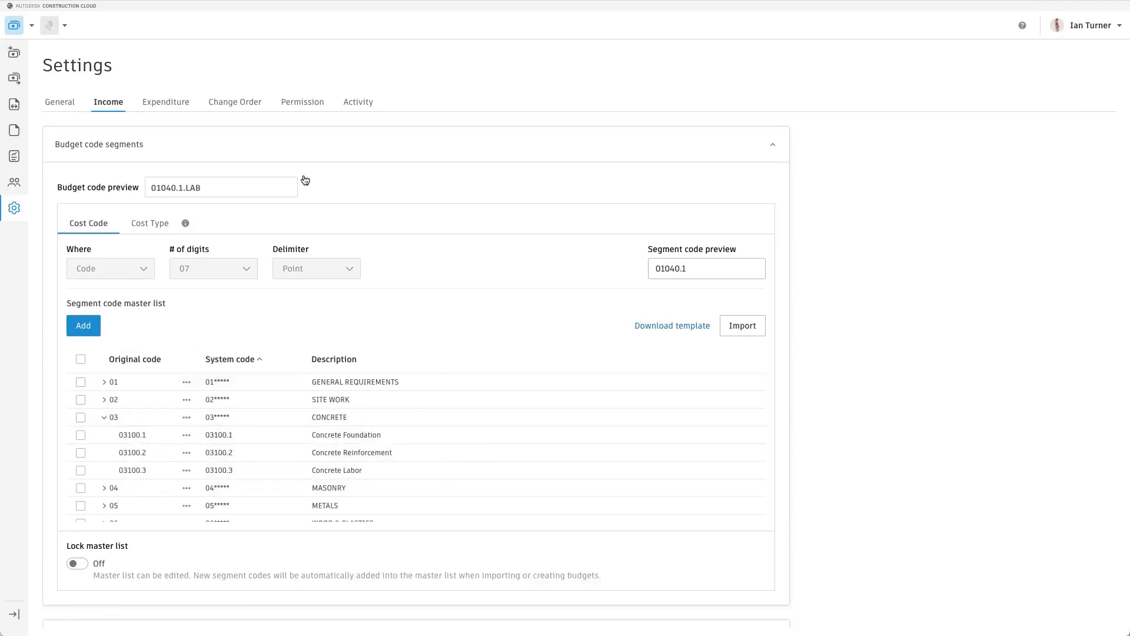
# Return to the Income budget and group its items by the Cost Type segment.
pyautogui.click(13, 54)
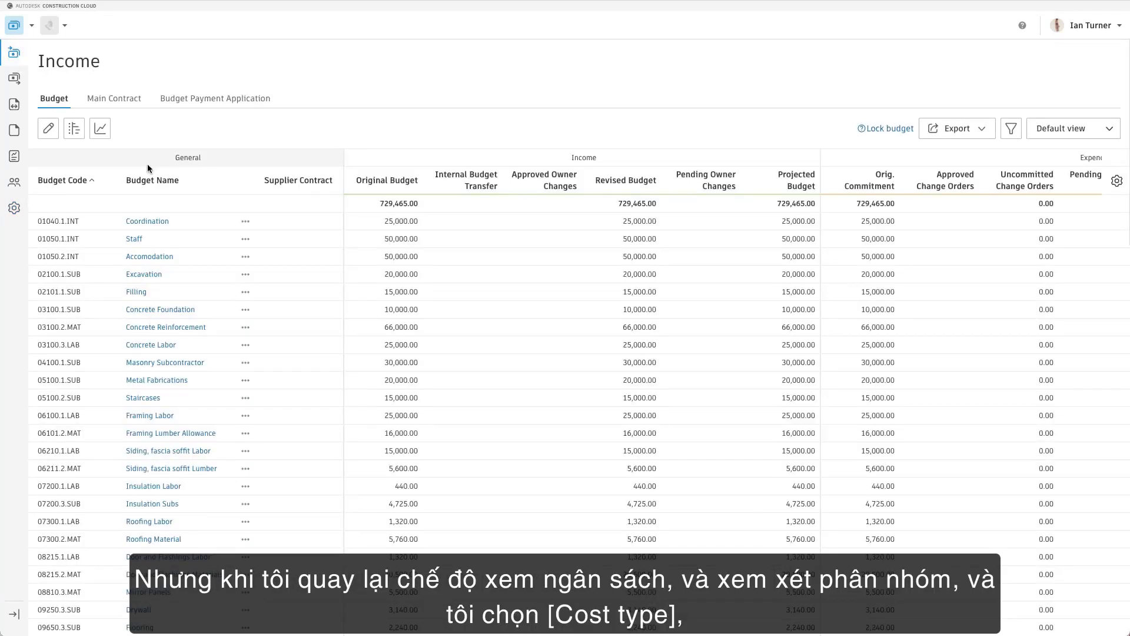
pyautogui.click(1010, 131)
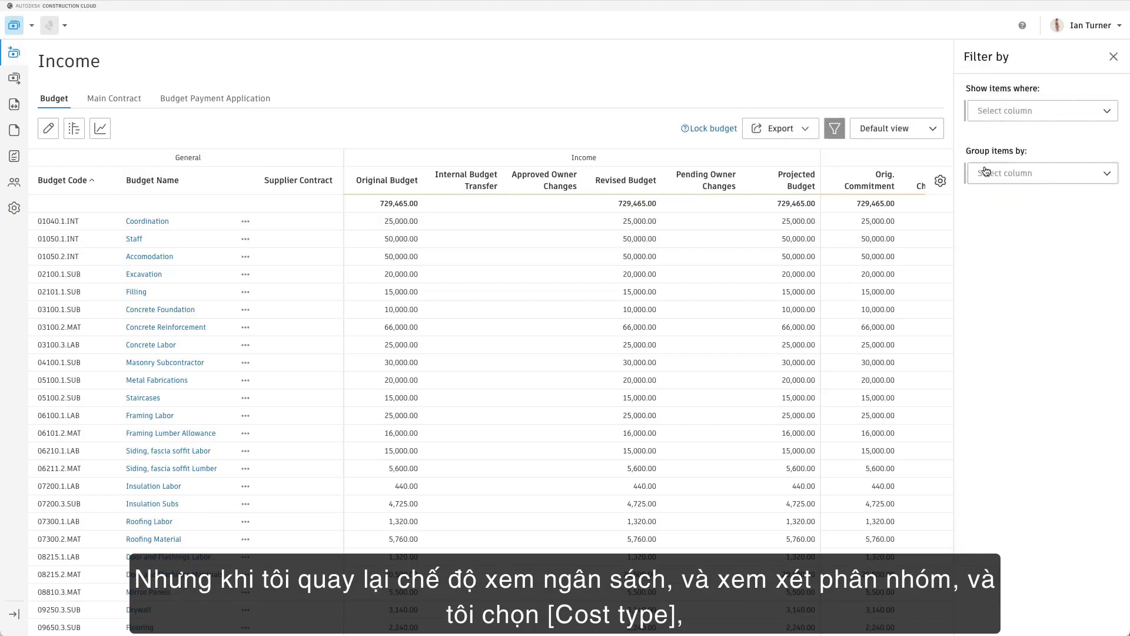
pyautogui.click(1011, 178)
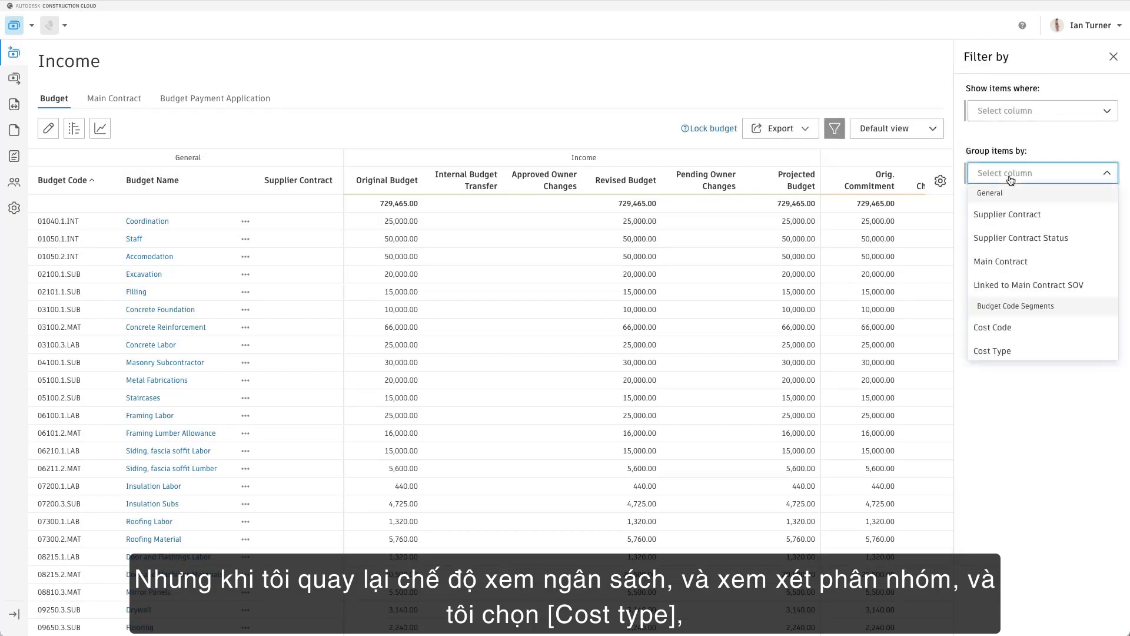
pyautogui.click(1018, 352)
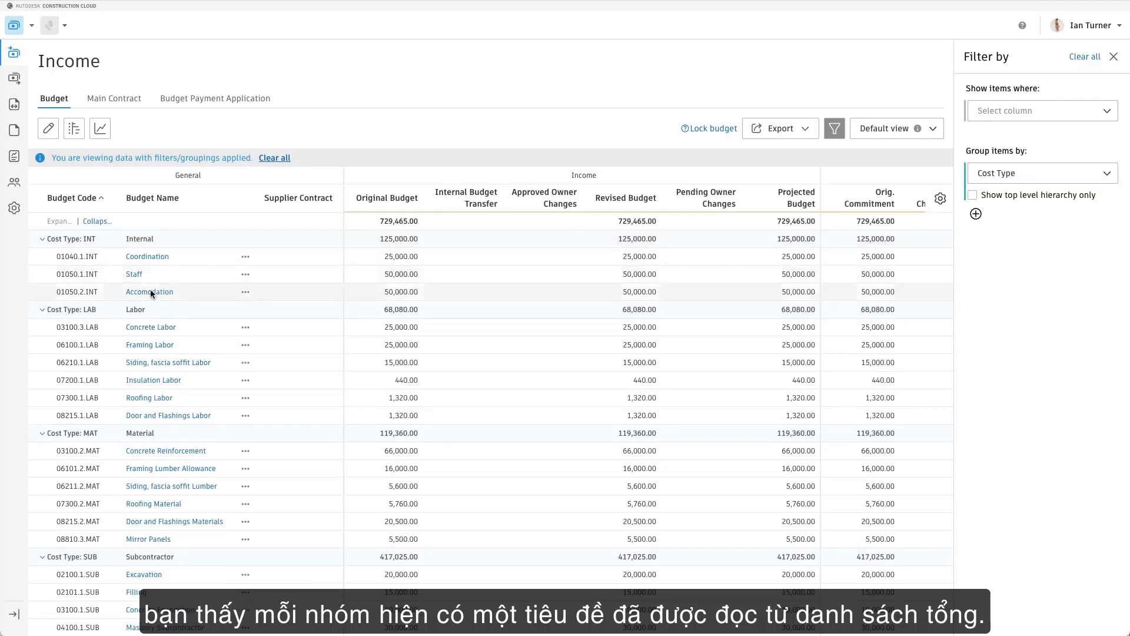
# Collapse all Cost Type groups and briefly expand the Subcontractor group to look inside it.
pyautogui.click(97, 222)
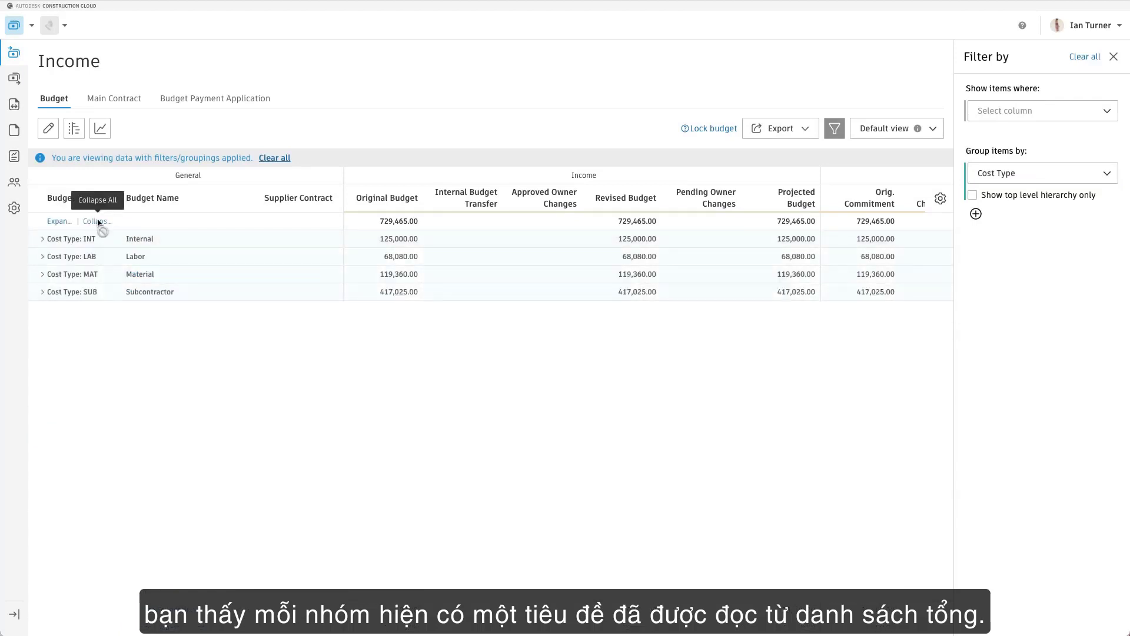
pyautogui.click(43, 292)
pyautogui.click(43, 293)
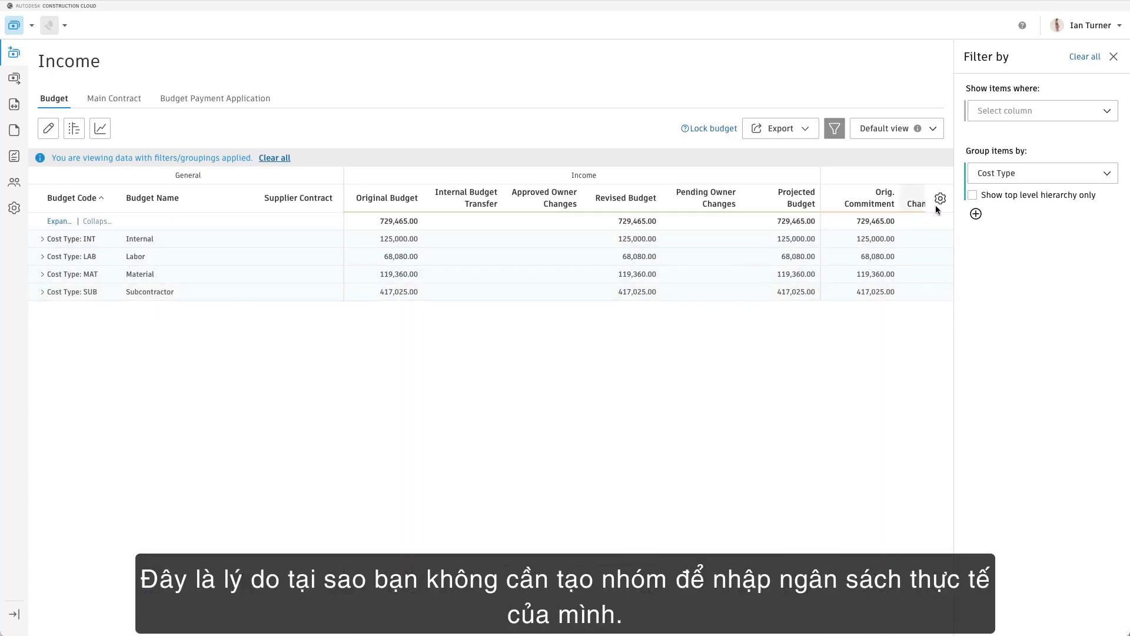
# Group the budget items by Cost Code instead and widen the Budget Code column to fit the full codes.
pyautogui.click(1106, 177)
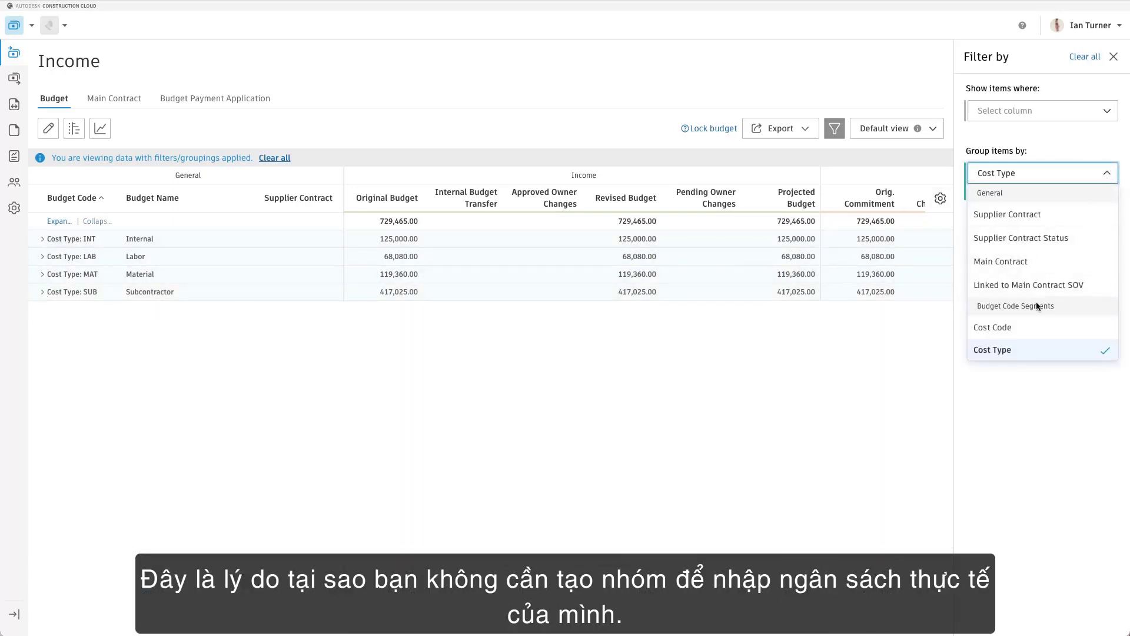
pyautogui.click(1026, 328)
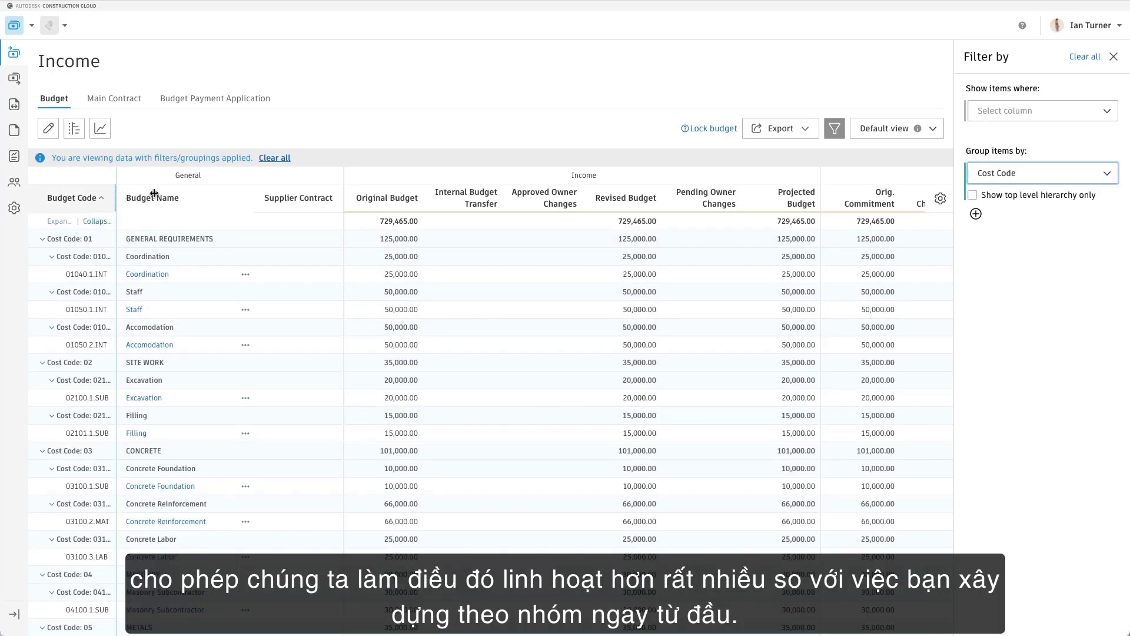
pyautogui.moveTo(159, 193); pyautogui.dragTo(158, 193)
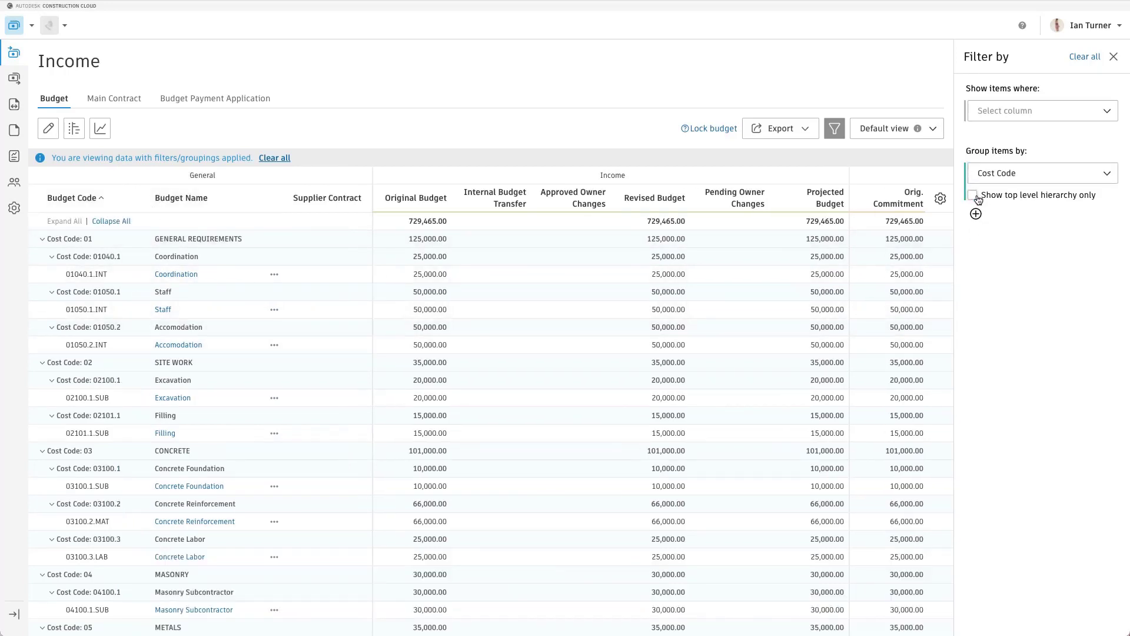
# Limit the Cost Code grouping to the top hierarchy level and collapse all groups except 03 CONCRETE.
pyautogui.click(972, 194)
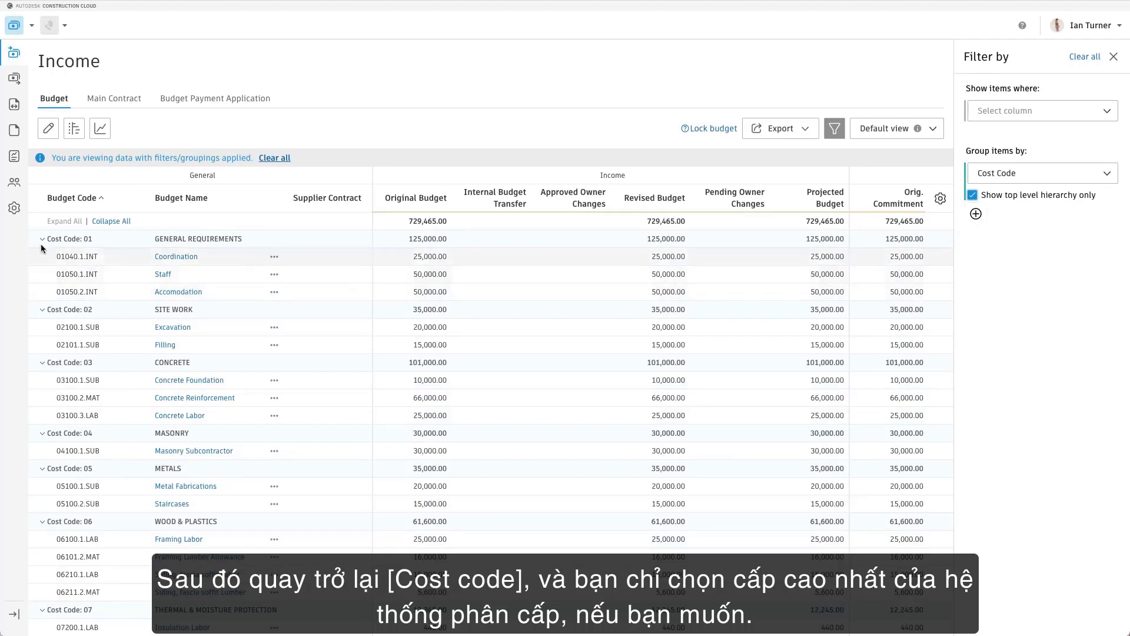
pyautogui.click(107, 222)
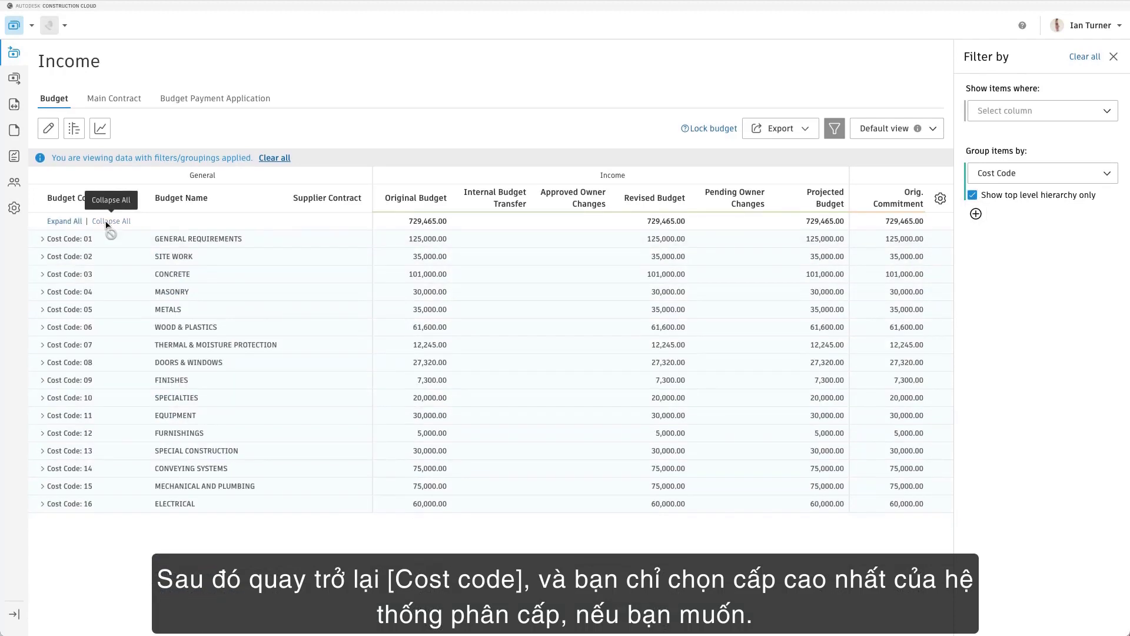
pyautogui.click(43, 275)
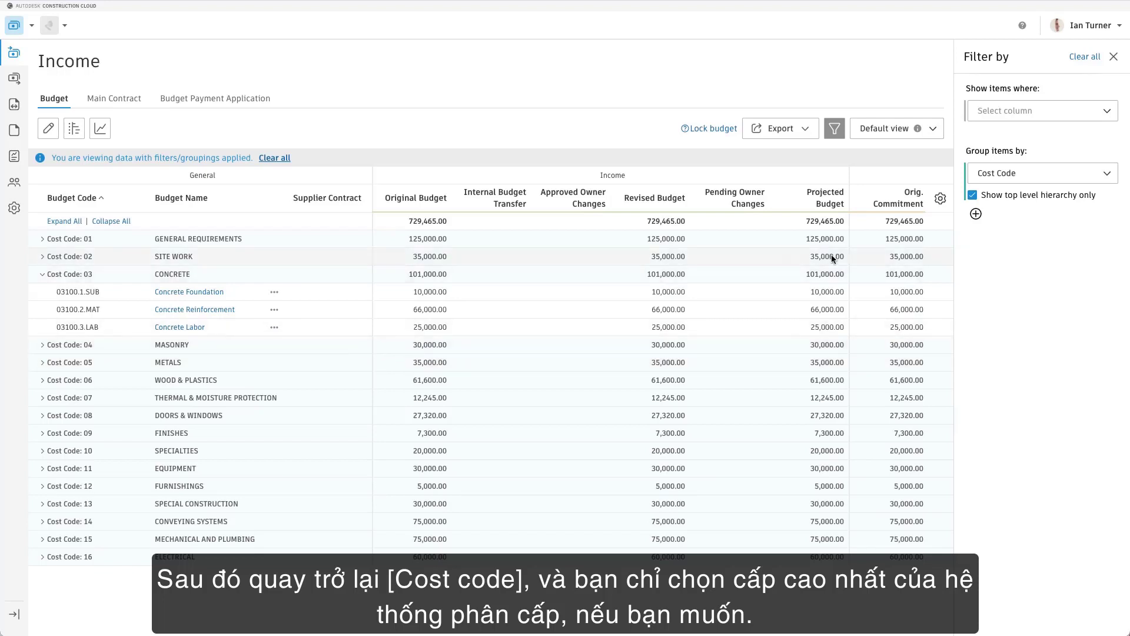
# Group the budget items by Cost Type, adding Cost Code as a secondary grouping limited to its top hierarchy level.
pyautogui.click(1111, 176)
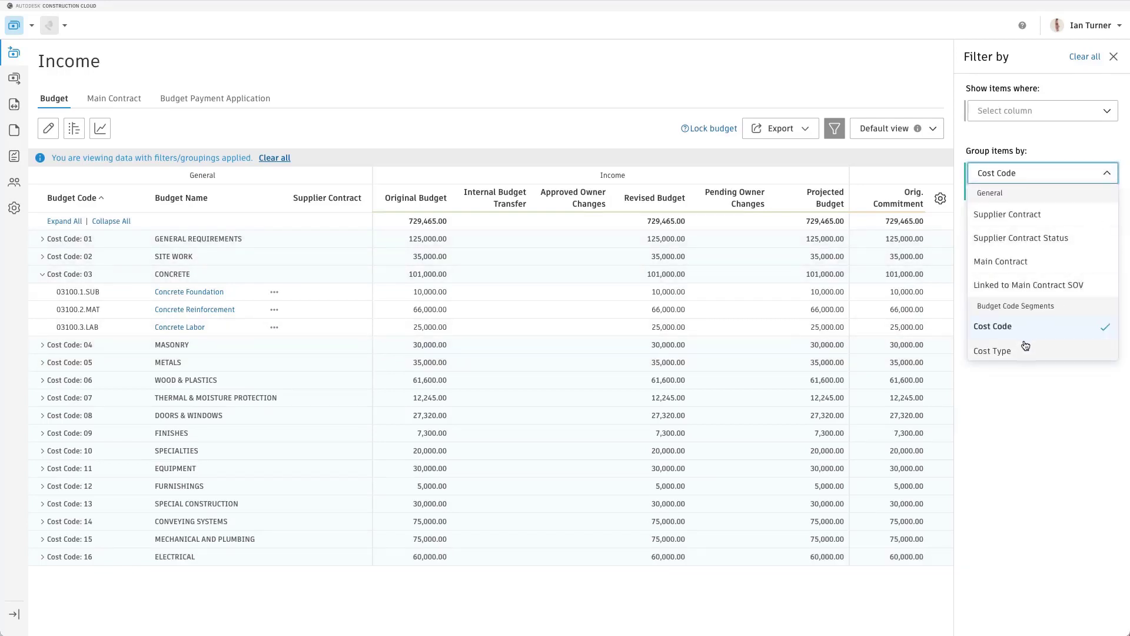
pyautogui.click(1019, 351)
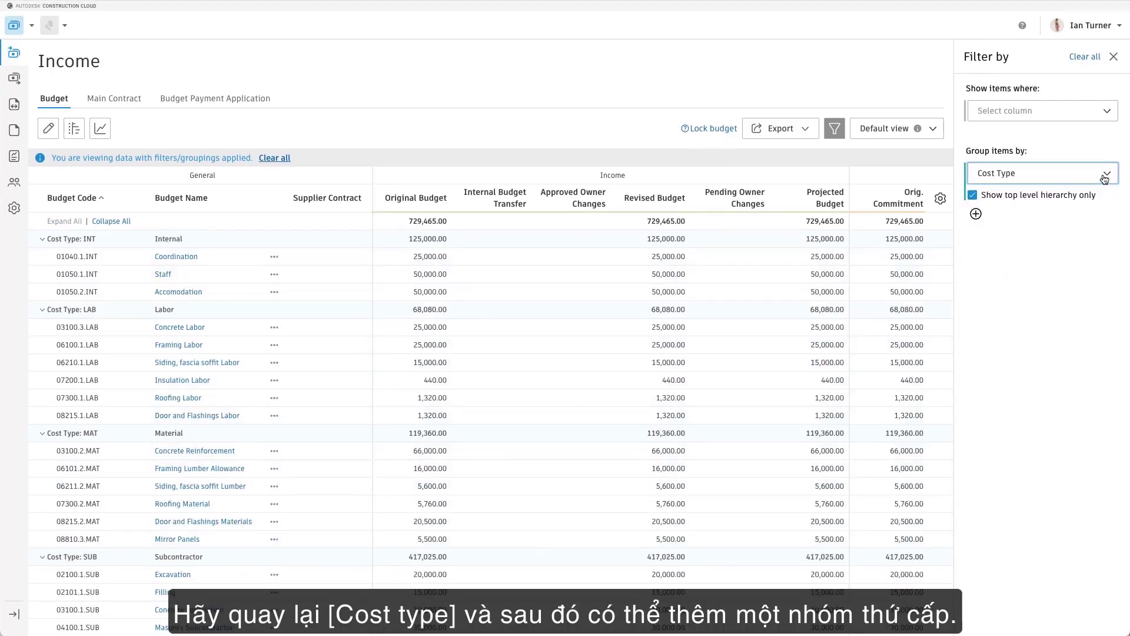
pyautogui.click(976, 214)
pyautogui.click(993, 244)
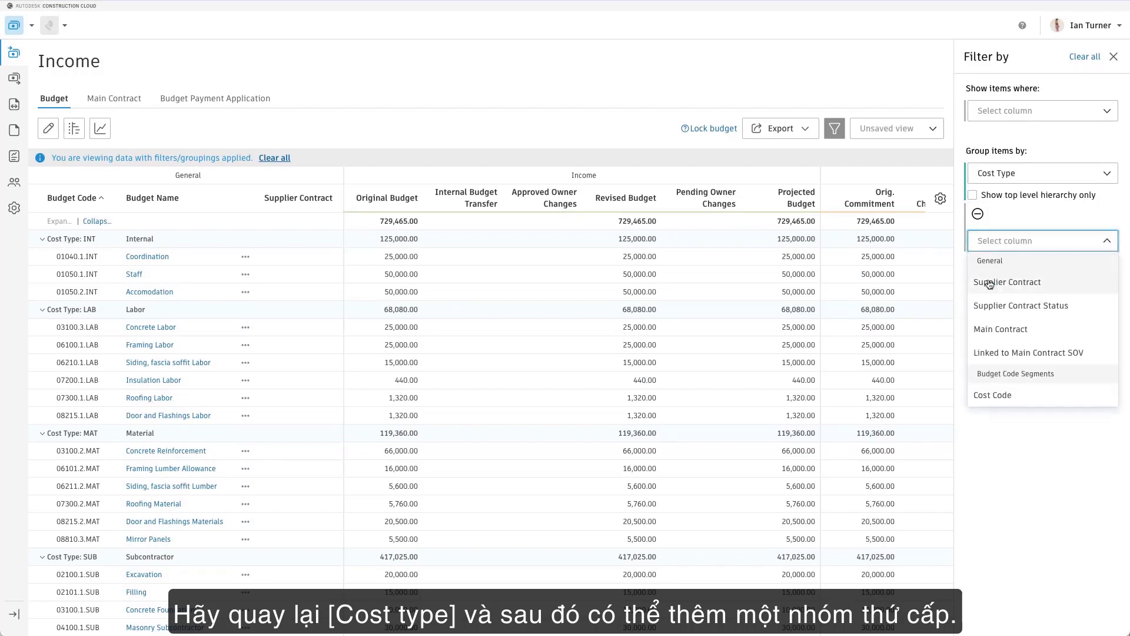
pyautogui.click(1000, 393)
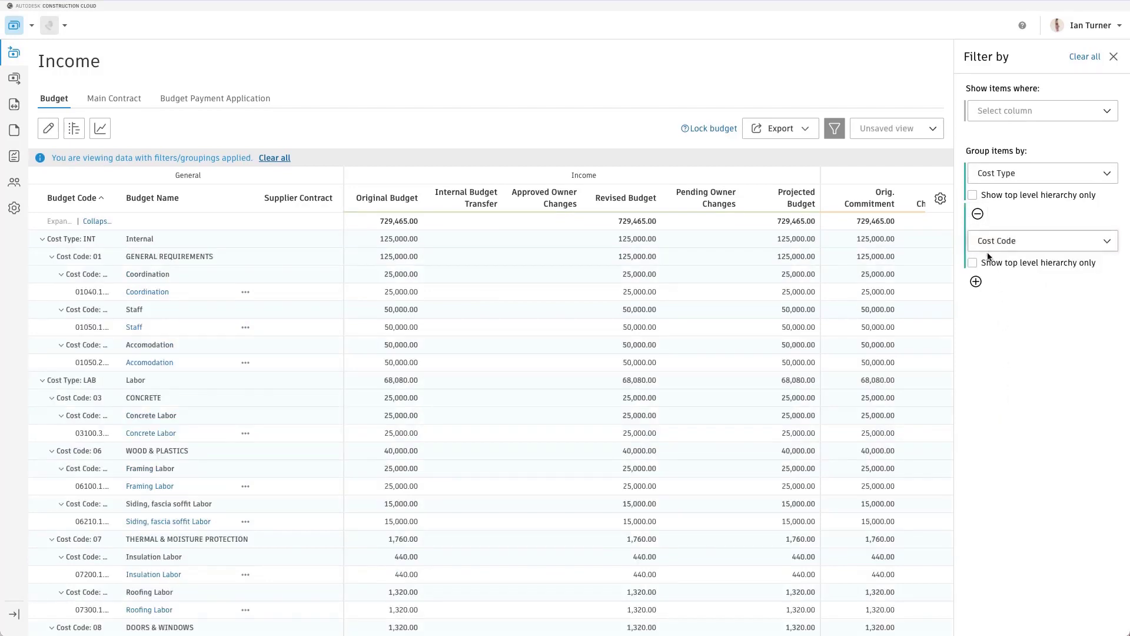
pyautogui.click(972, 263)
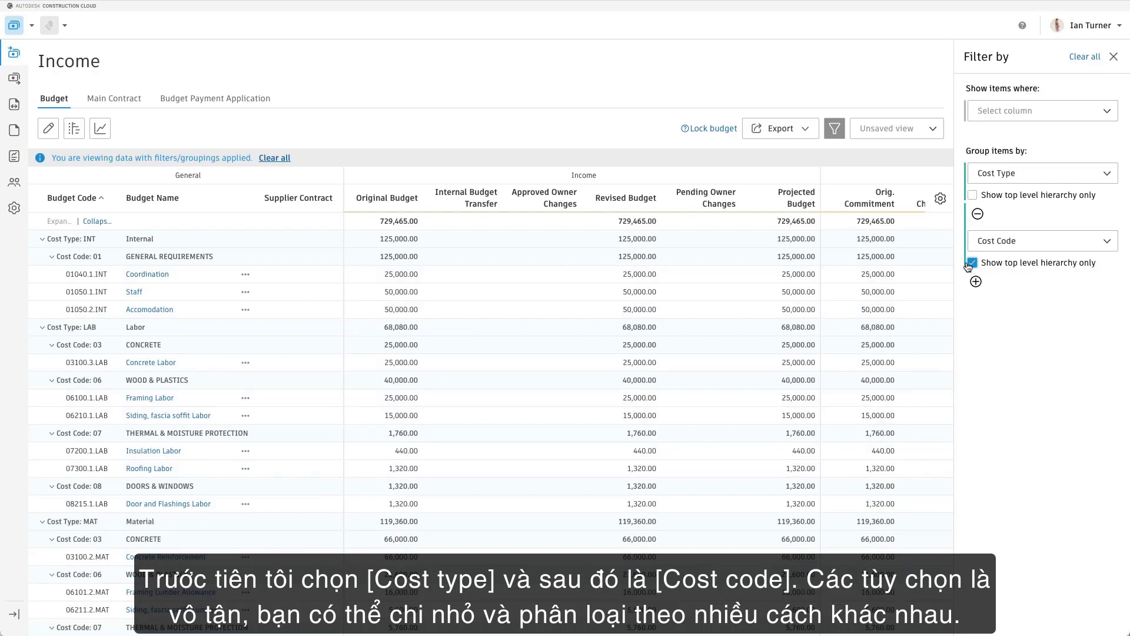
# Collapse all groups, expand the Subcontractor group to its cost codes, and briefly look inside the Labor group.
pyautogui.click(91, 222)
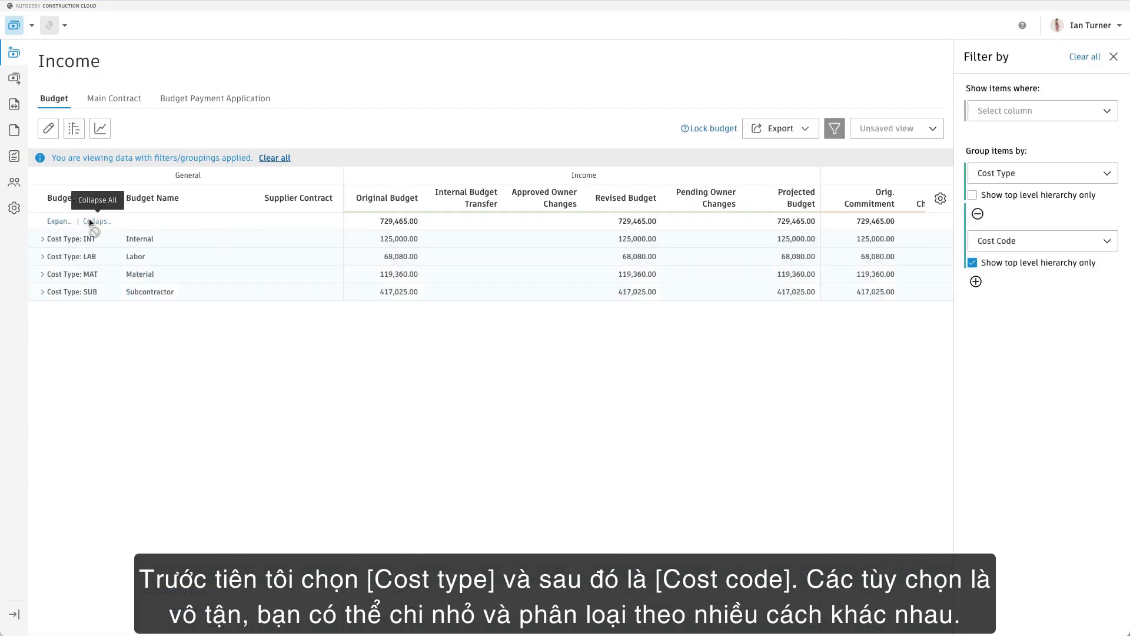
pyautogui.click(42, 292)
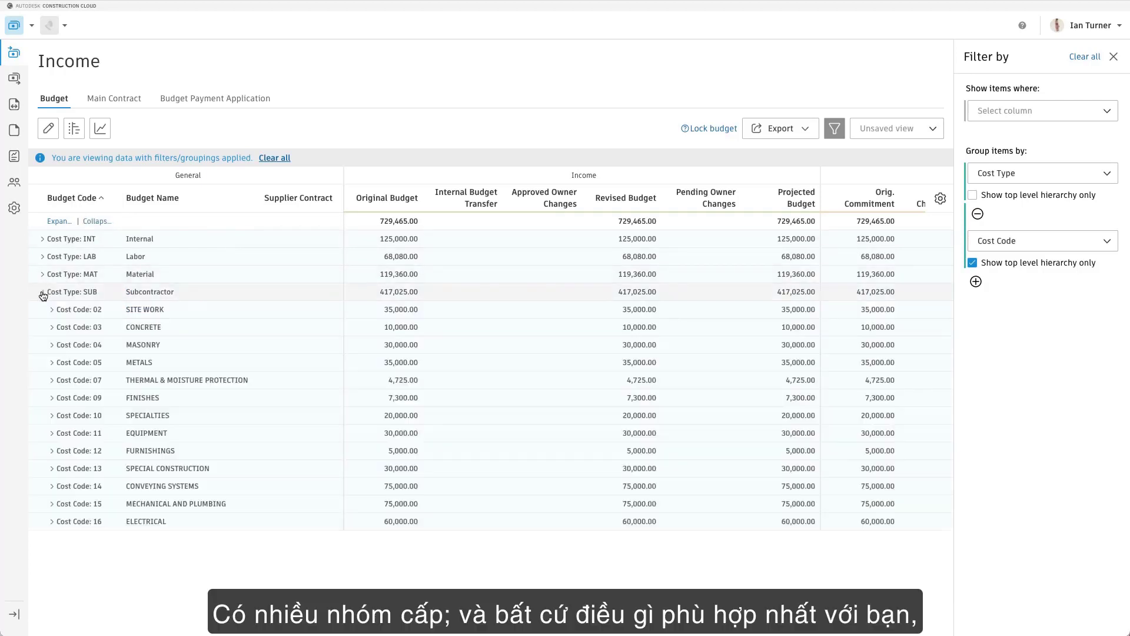
pyautogui.click(43, 257)
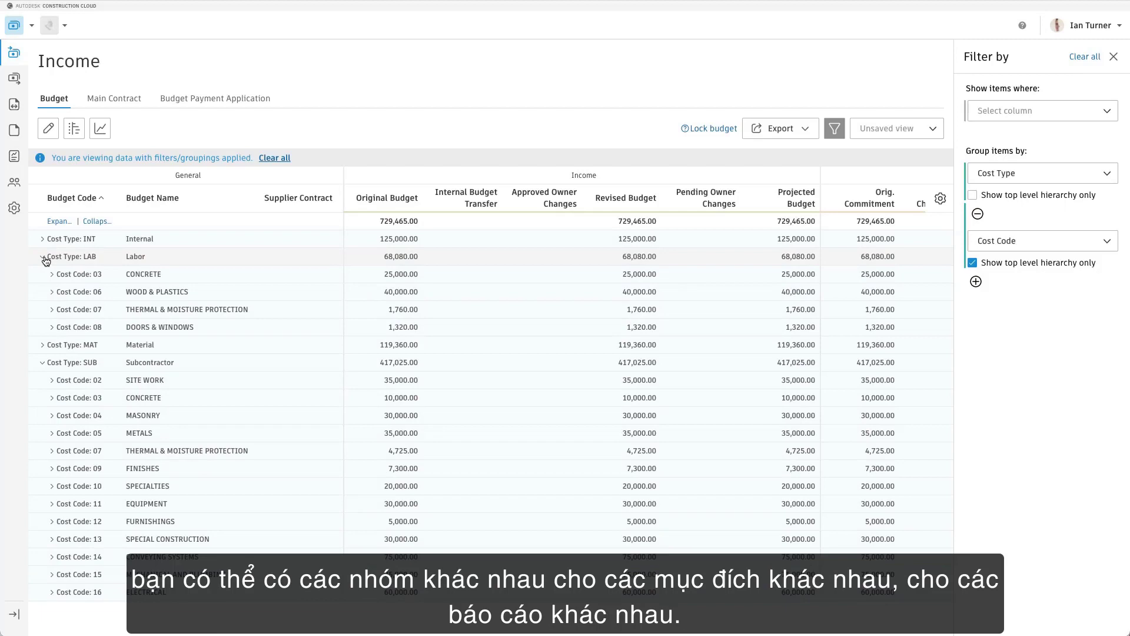
pyautogui.click(44, 257)
# Save the current grouping as a new project view named "Cost Type/Code".
pyautogui.click(907, 130)
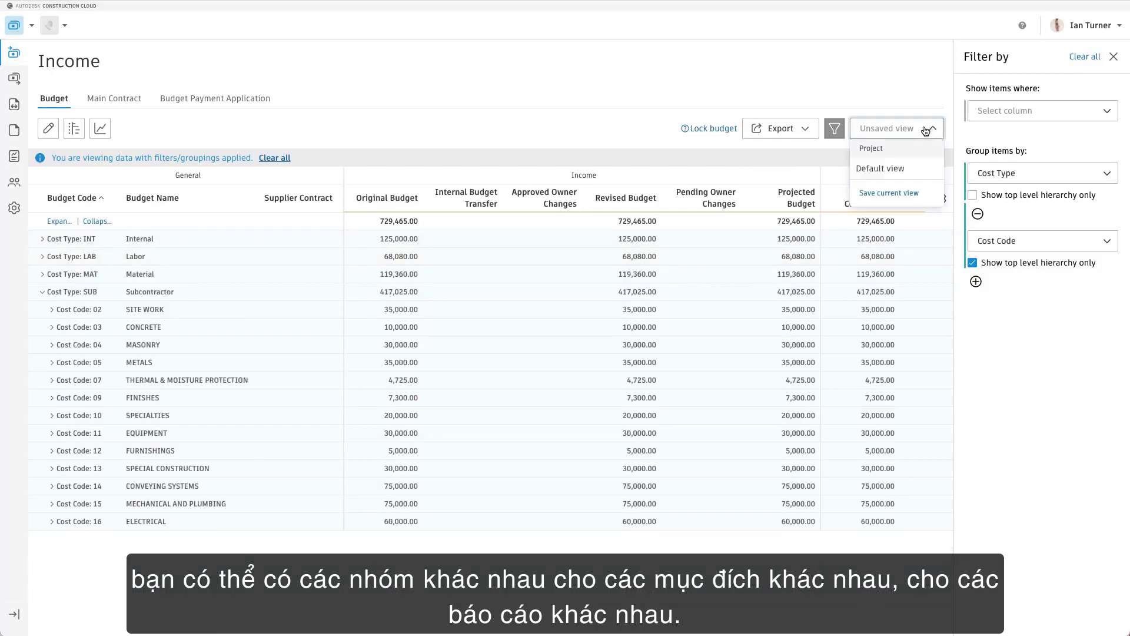
pyautogui.click(892, 198)
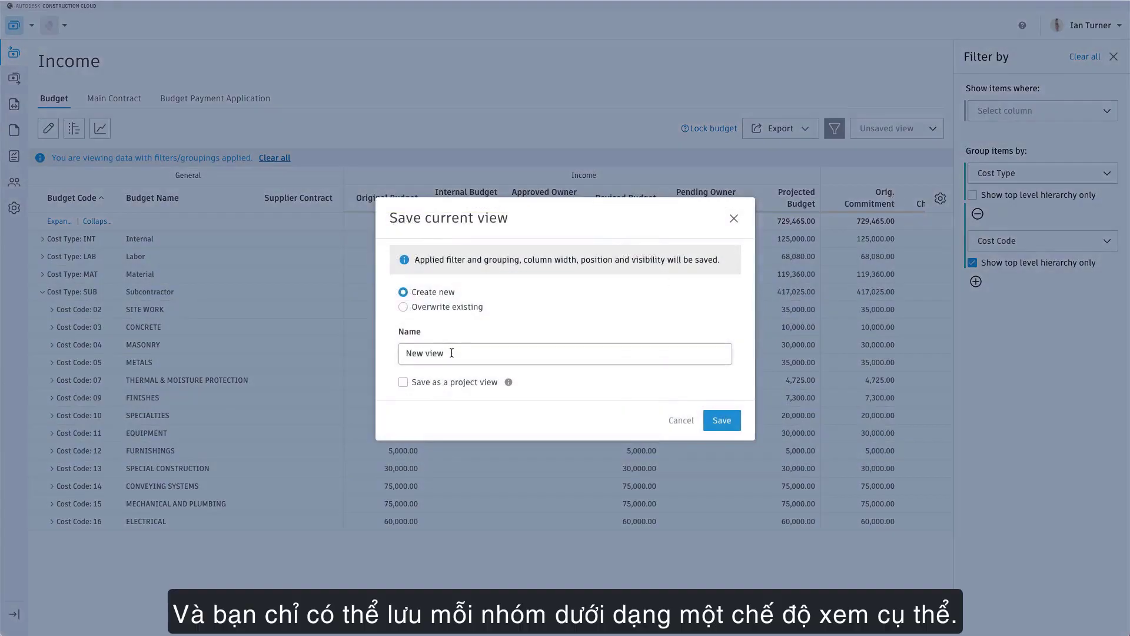
pyautogui.tripleClick(410, 352)
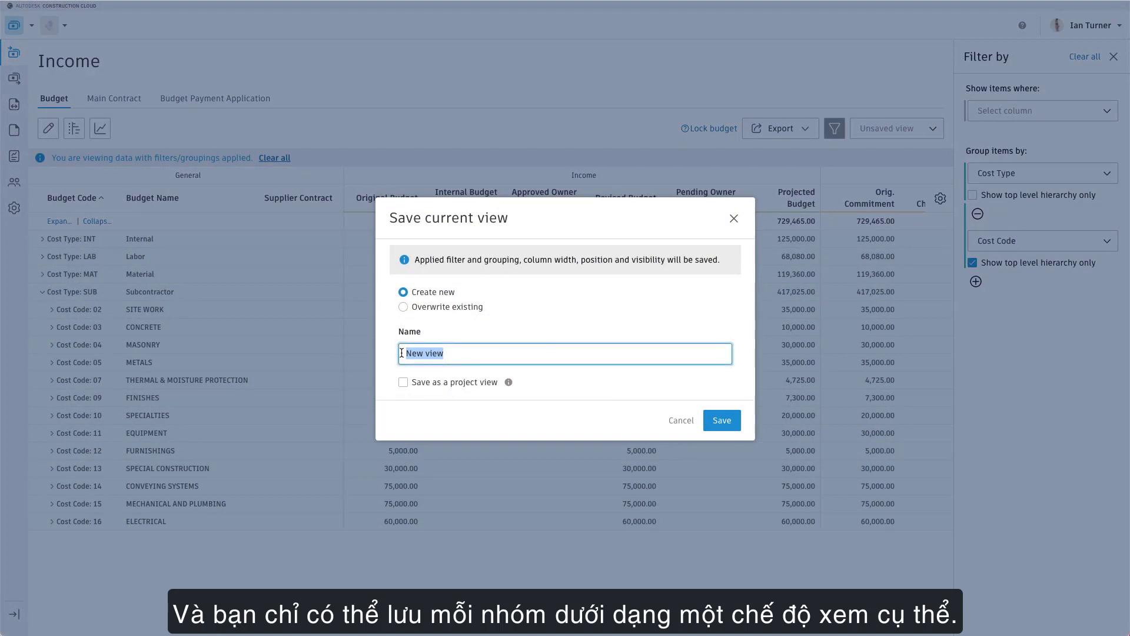
pyautogui.write('Cost Type')
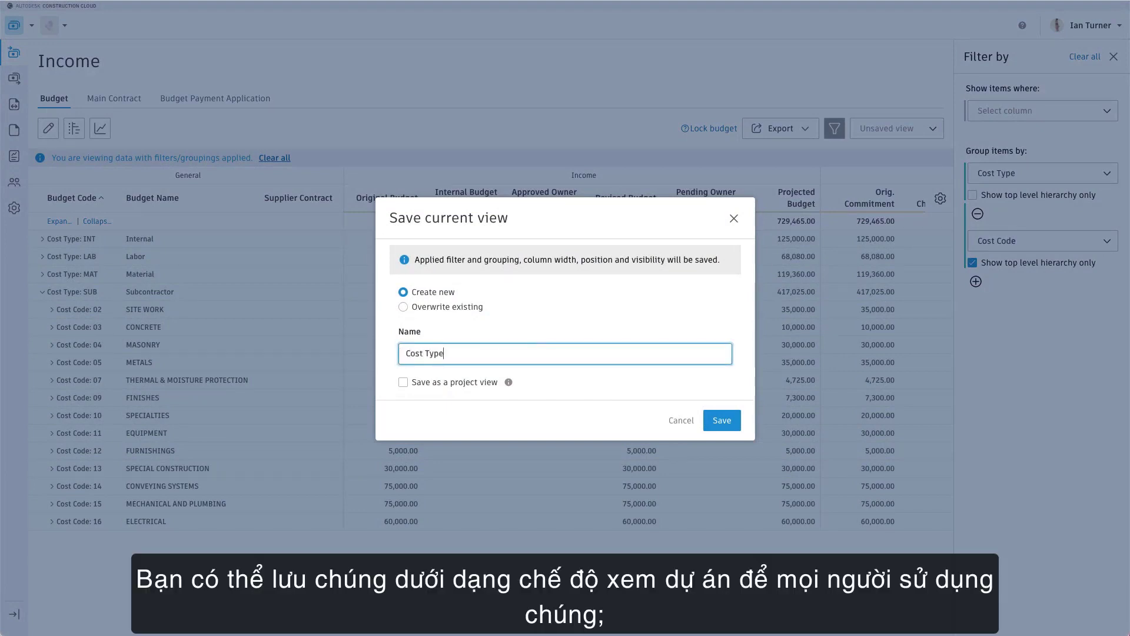
pyautogui.write('/Code')
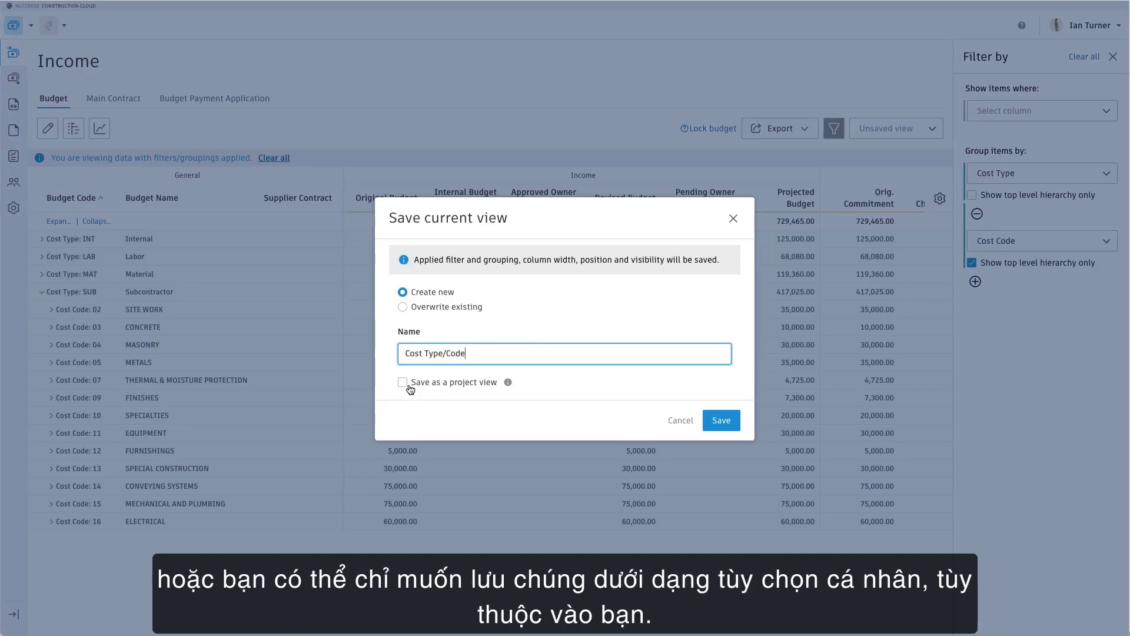
pyautogui.click(404, 383)
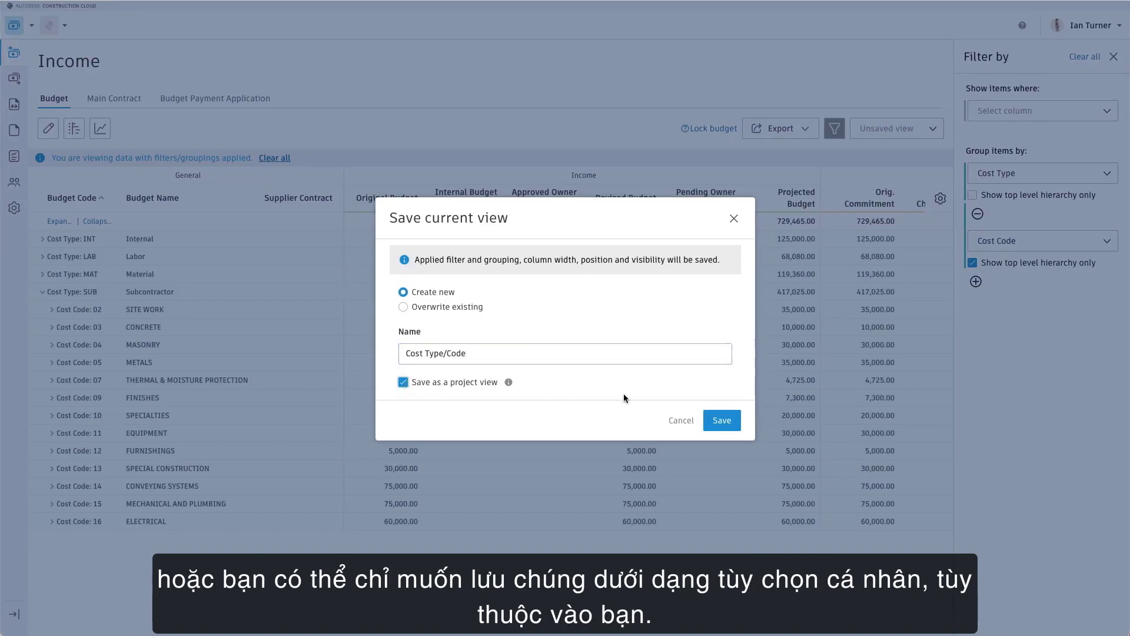
pyautogui.click(719, 420)
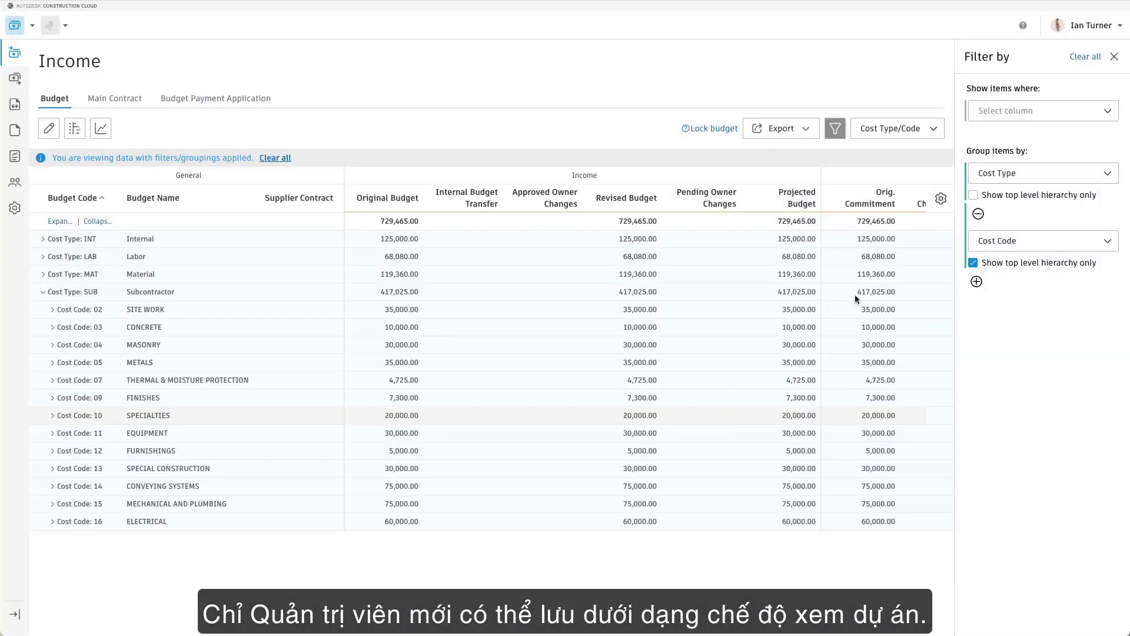
# Close the filter settings, switch the budget to the Default view, and return to the Cost Type/Code view.
pyautogui.click(1114, 56)
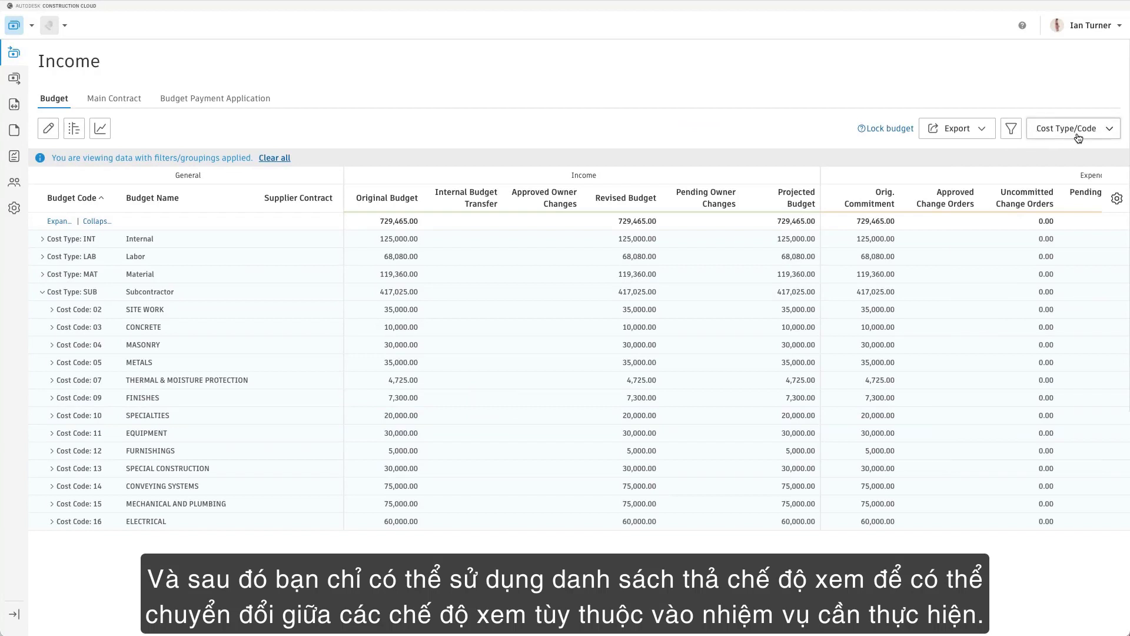
pyautogui.click(1078, 136)
pyautogui.click(1062, 170)
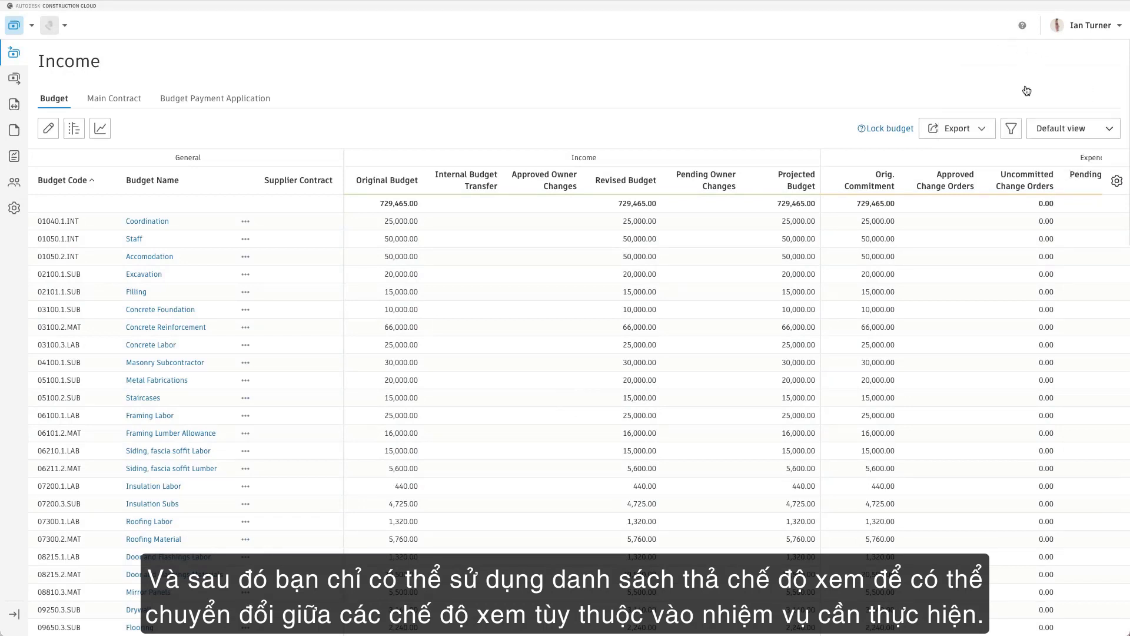
pyautogui.click(1086, 128)
pyautogui.click(1088, 197)
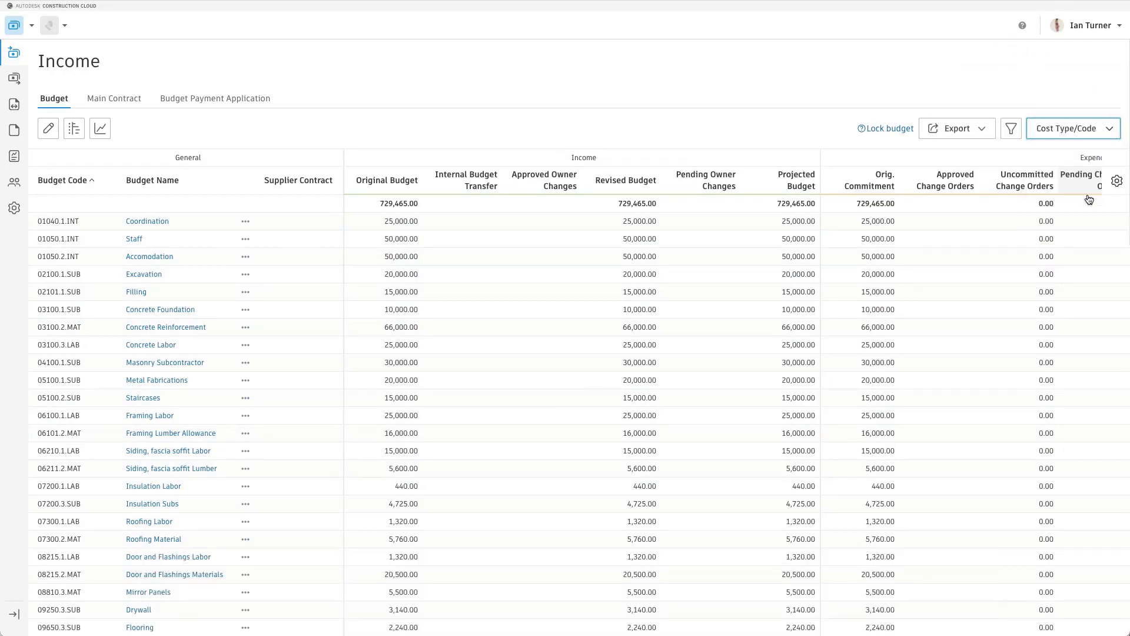